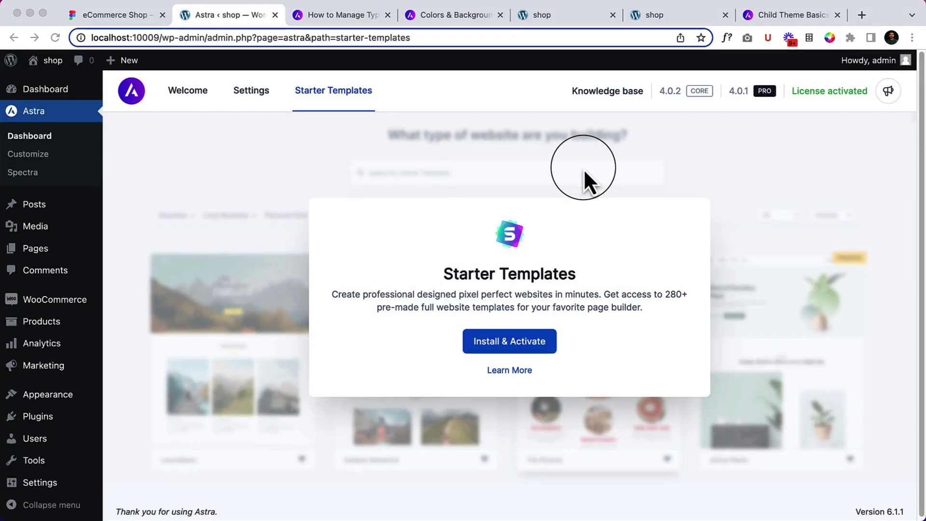
- Open the Appearance > Customize link in a new browser tab
scroll(52, 394, "down", 1)
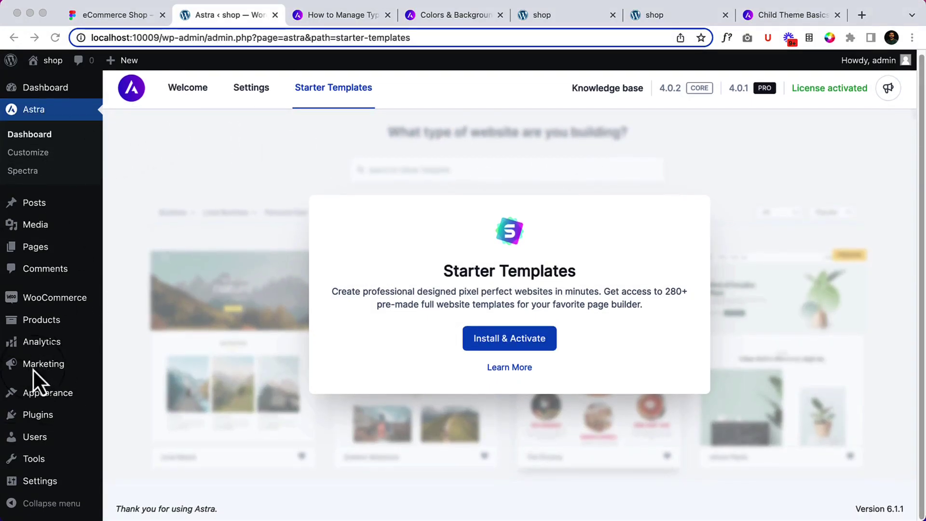
left_click(69, 397)
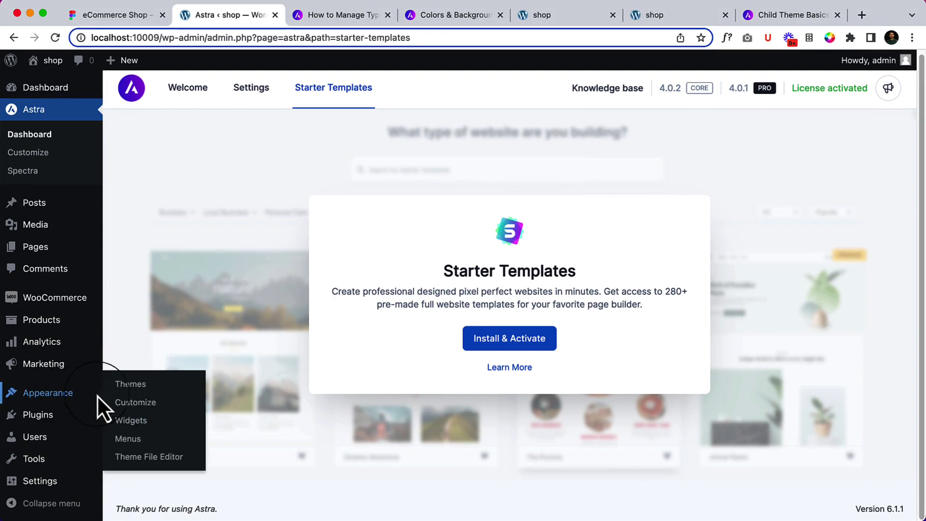
right_click(133, 403)
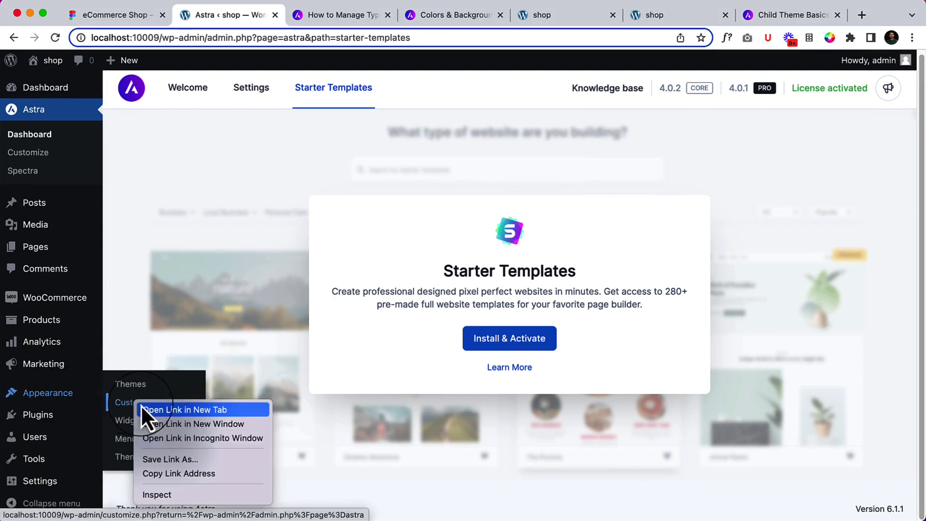
key("Escape")
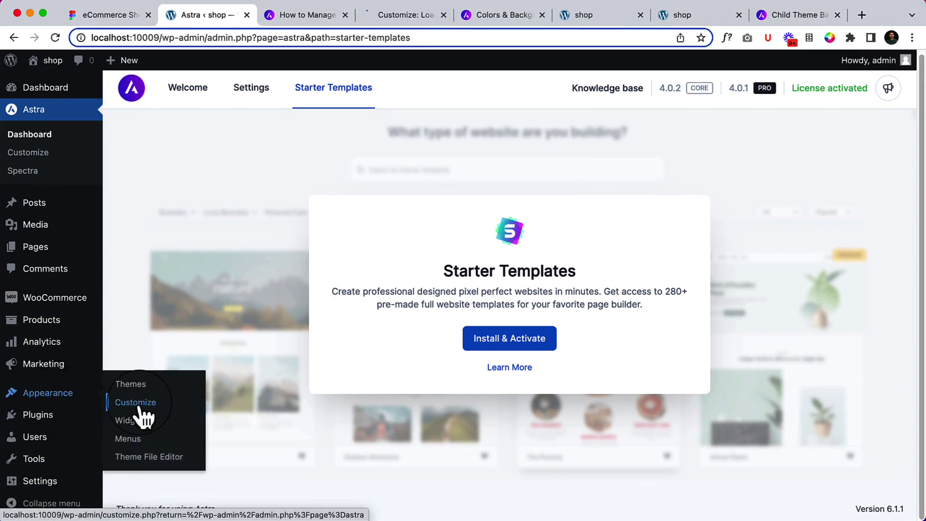
- Close the typography, colours and child theme help tabs and return to the Customizer tab
left_click(391, 17)
left_click(345, 15)
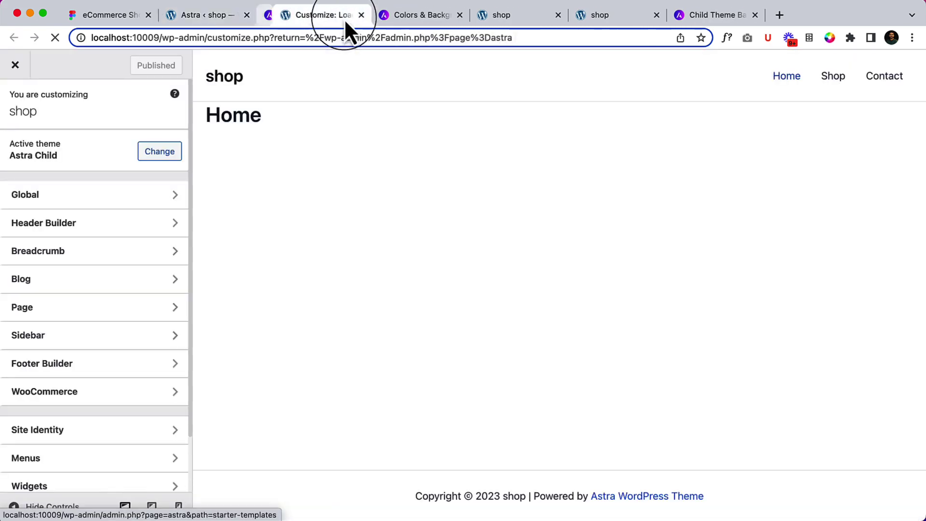
left_click(396, 16)
left_click(444, 15)
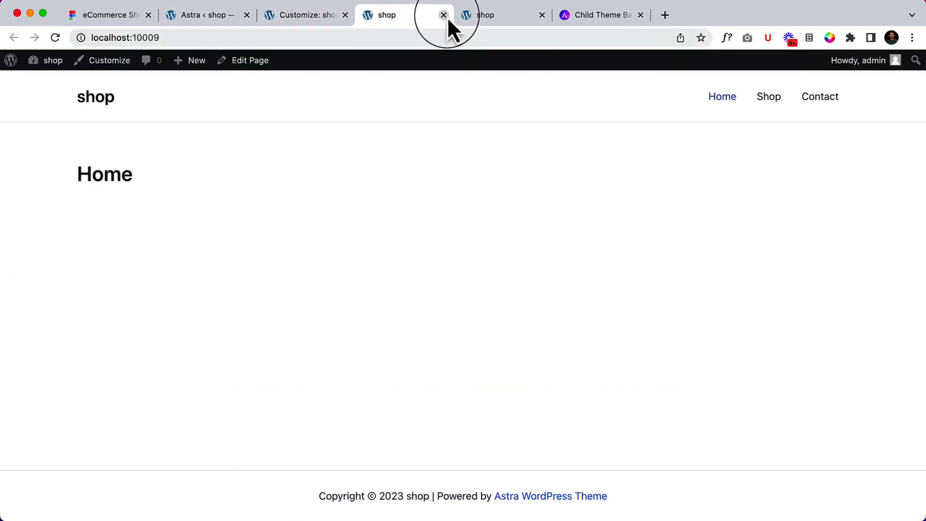
left_click(640, 15)
left_click(392, 15)
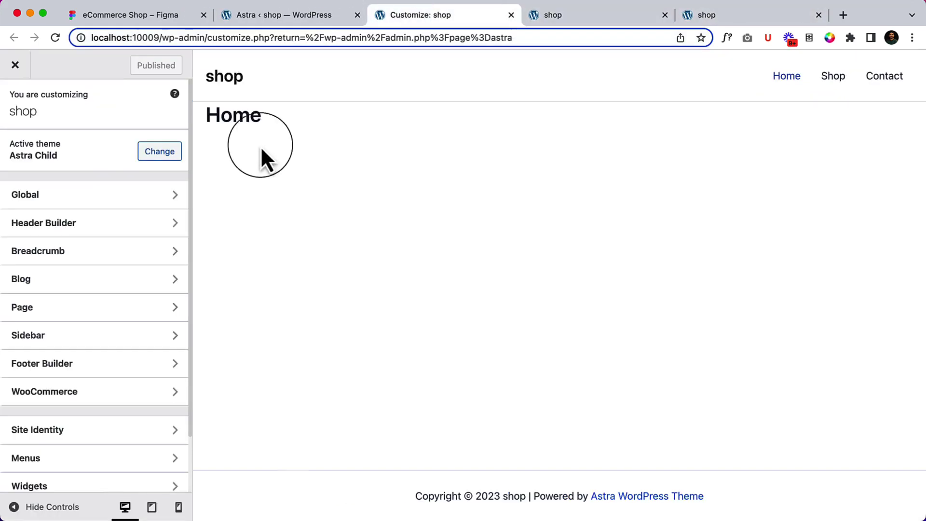
- Switch to the Figma T-shirt store design and pan around the Home frames
left_click(156, 21)
scroll(346, 213, "down", 15)
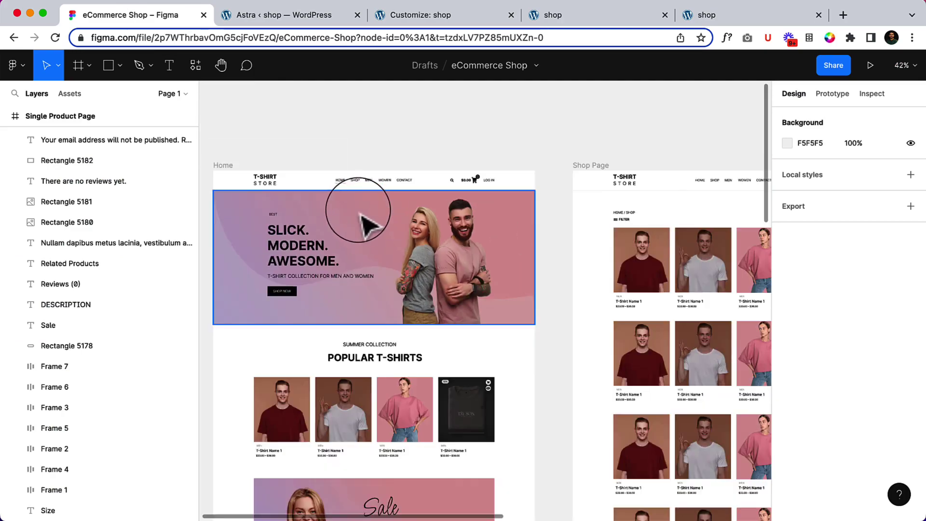
scroll(544, 270, "down", 5)
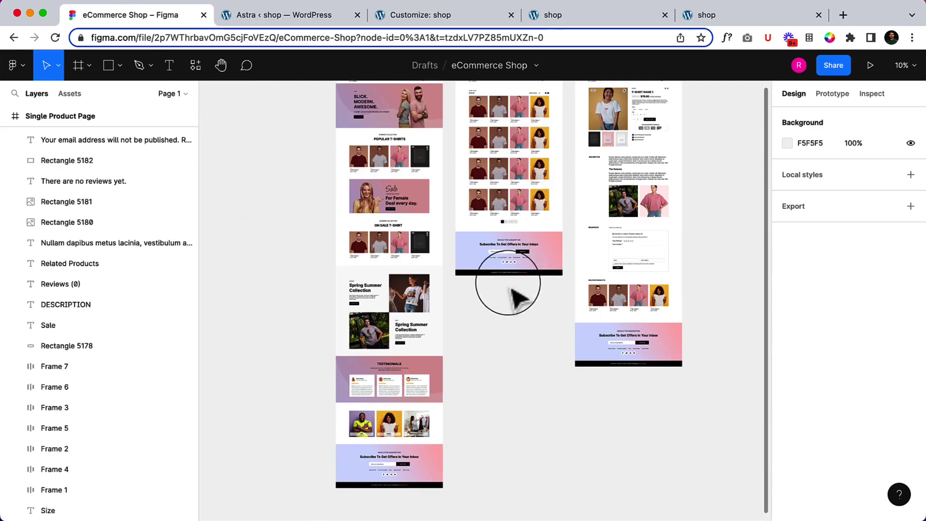
scroll(393, 155, "up", 5)
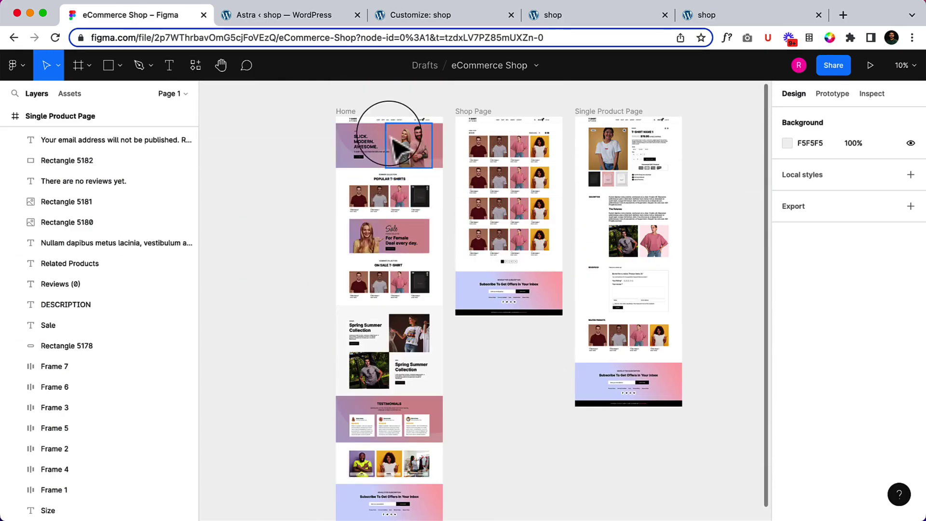
scroll(368, 154, "up", 10)
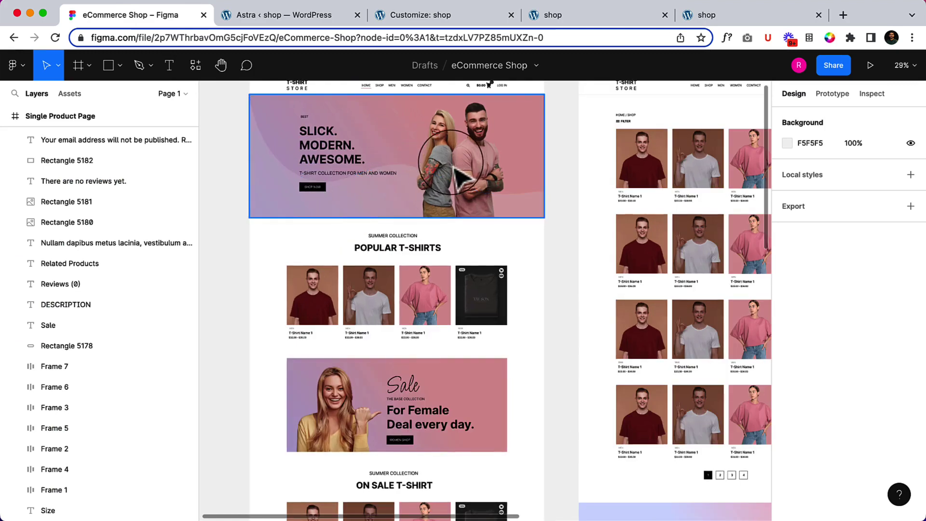
left_click_drag(434, 141, 452, 171)
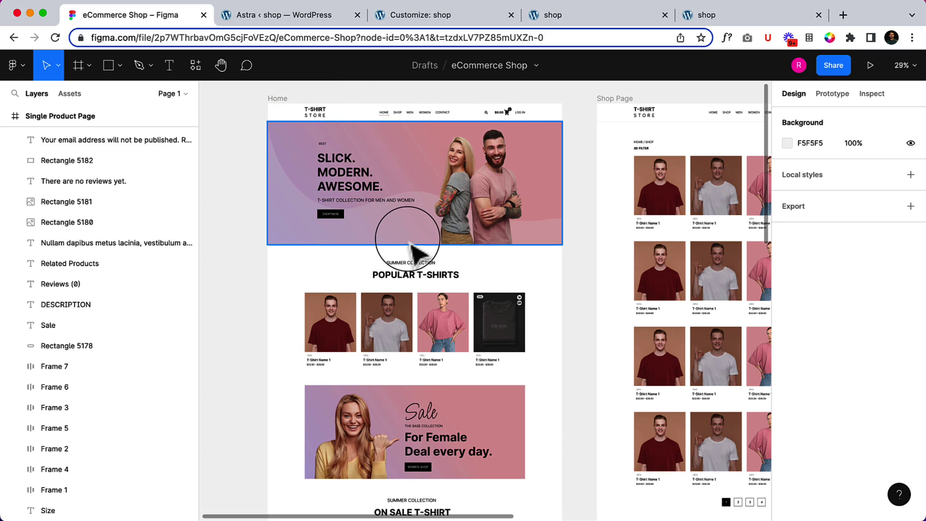
scroll(413, 236, "down", 8)
scroll(591, 410, "down", 5)
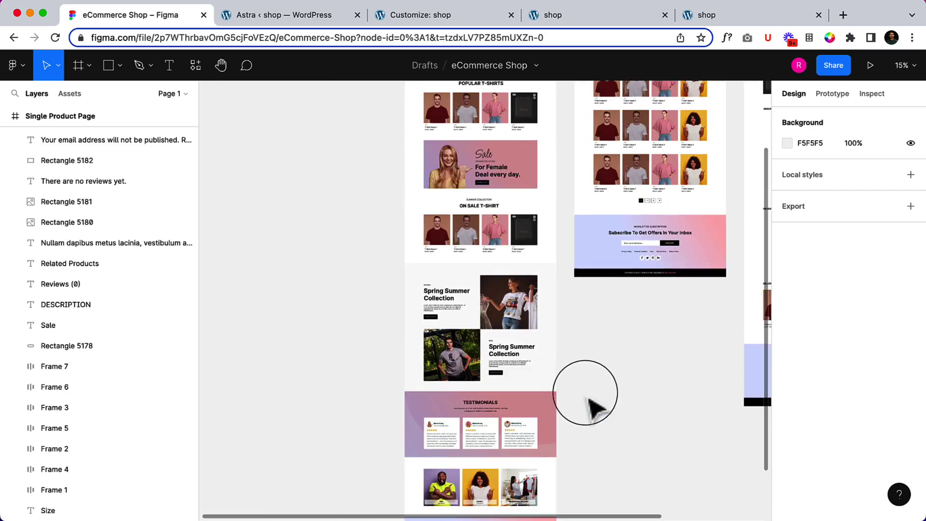
scroll(591, 410, "down", 8)
scroll(538, 438, "up", 3)
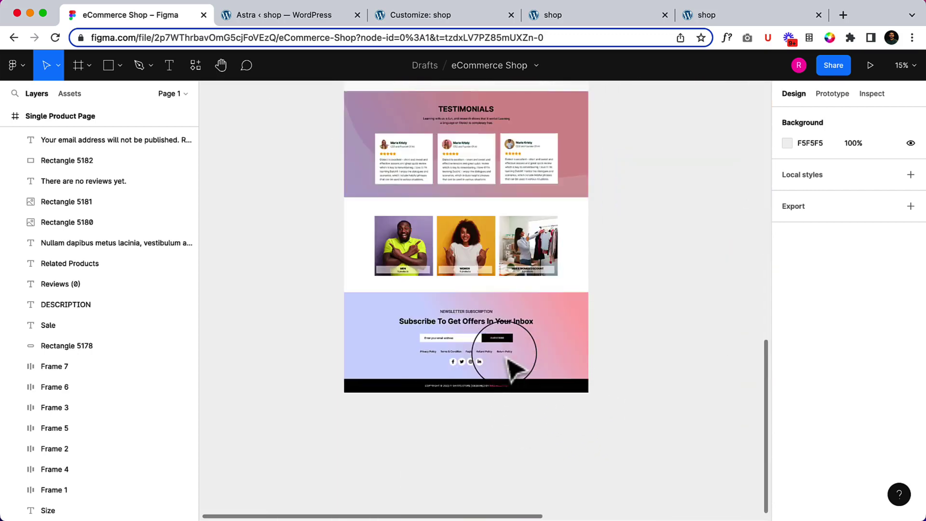
scroll(511, 357, "up", 5)
scroll(502, 409, "up", 2)
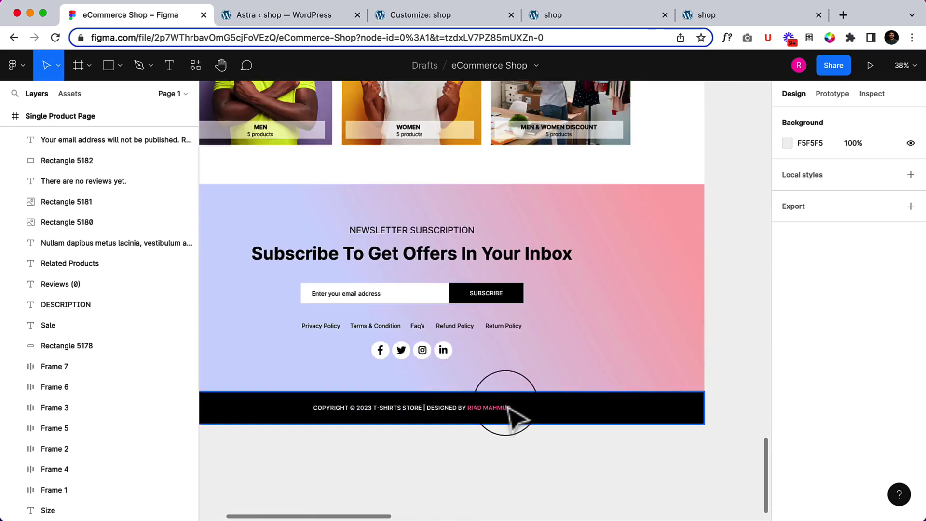
scroll(509, 407, "up", 10)
- Select the pink word in the footer text and copy its fill hex FF8BA2
left_click(487, 398)
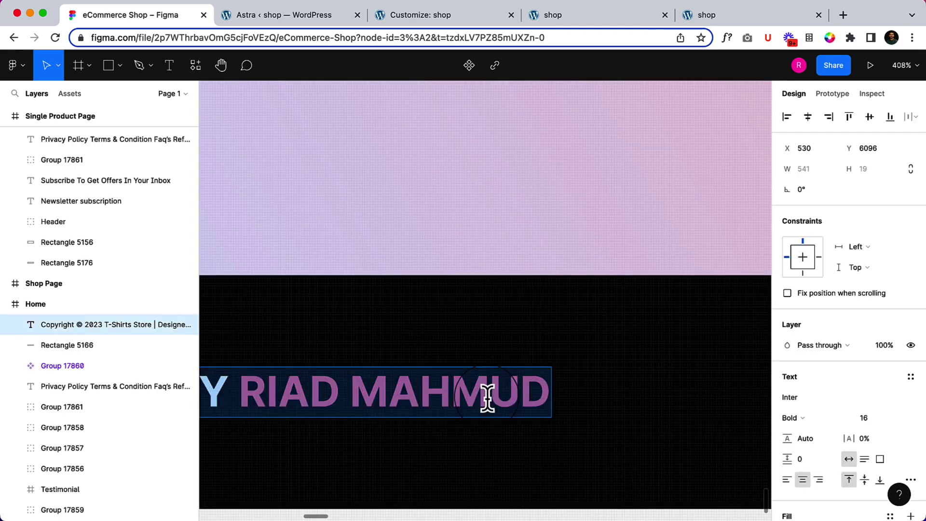
double_click(487, 398)
double_click(480, 396)
scroll(832, 425, "down", 4)
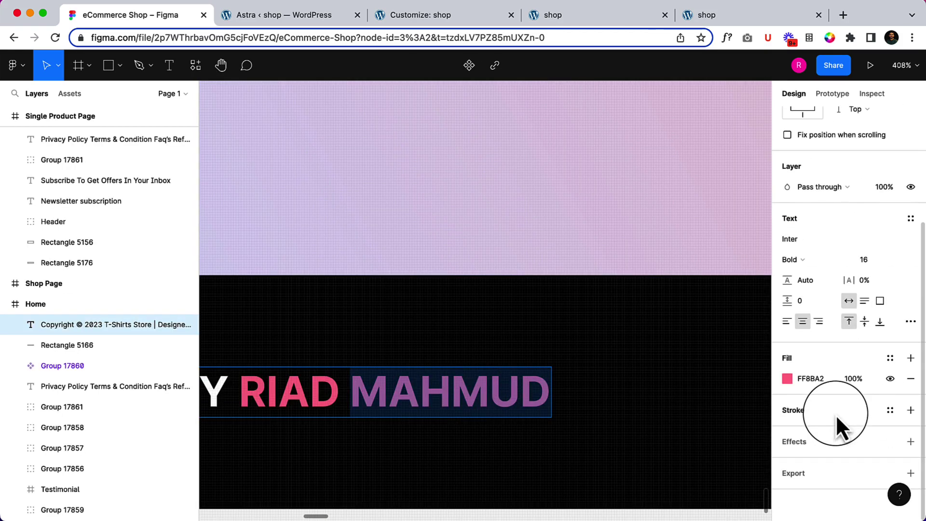
left_click(812, 379)
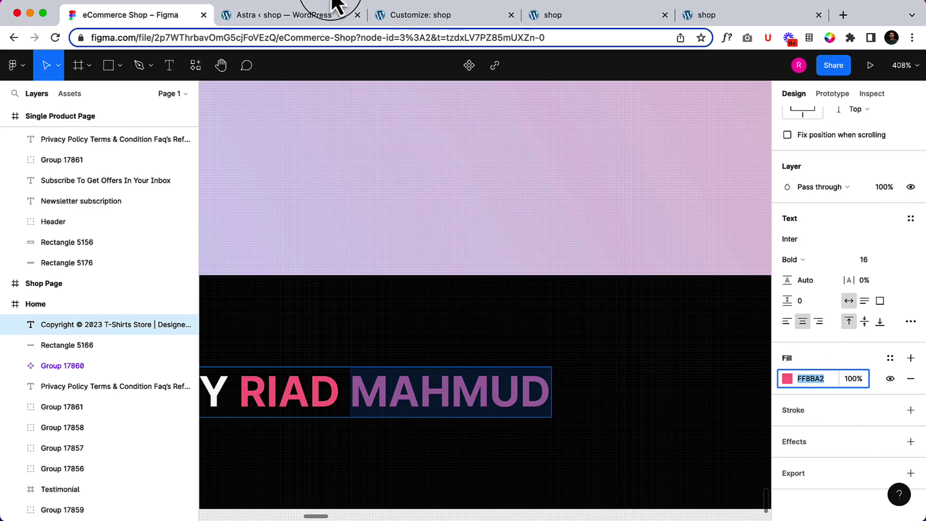
left_click(425, 17)
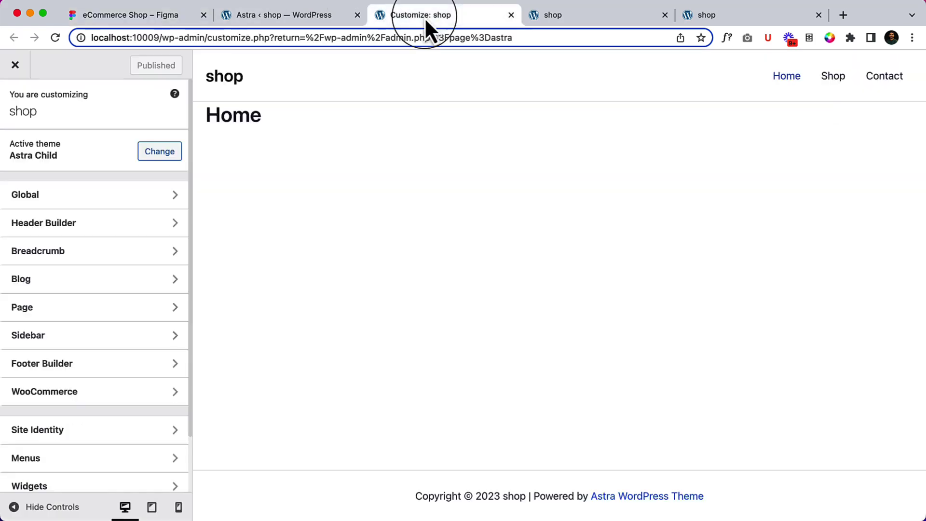
- Set Astra Global Palette Color 1 to the pink FF8BA2 under Global > Colors
left_click(122, 199)
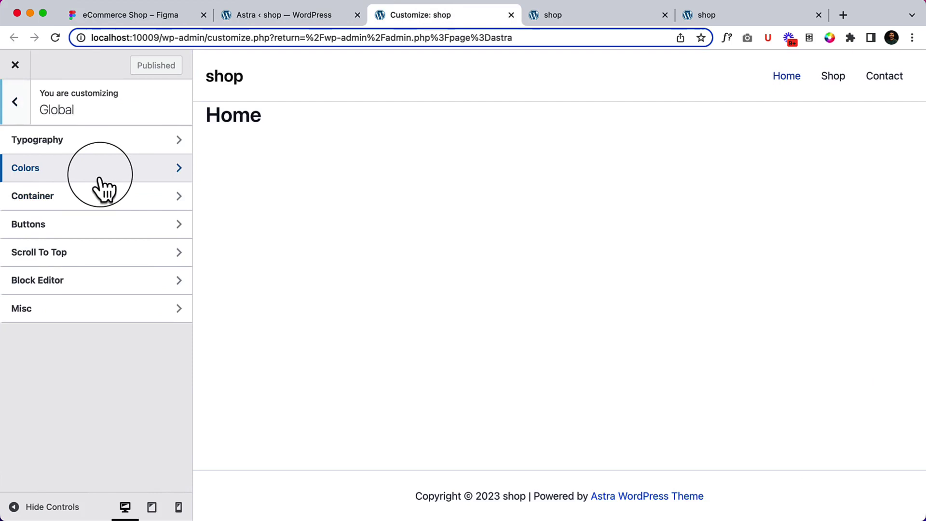
left_click(104, 188)
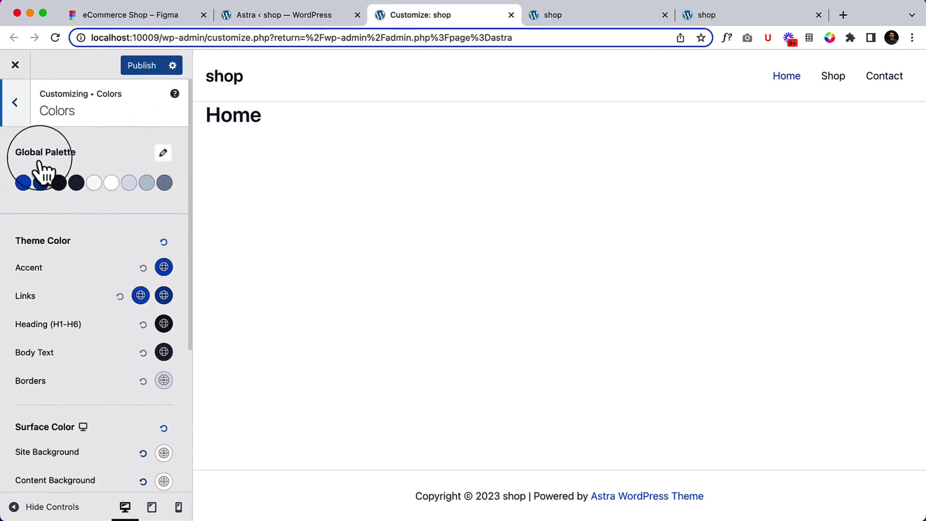
left_click(24, 184)
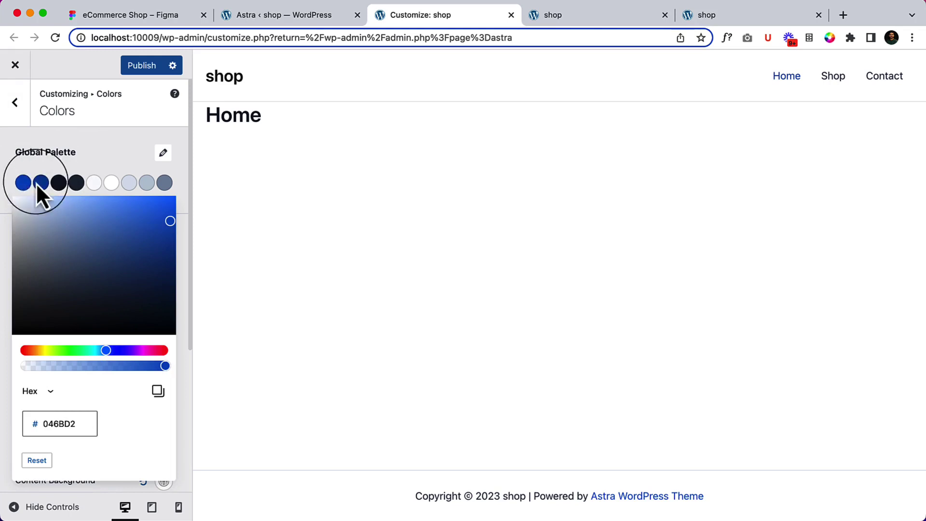
left_click(77, 163)
left_click(163, 153)
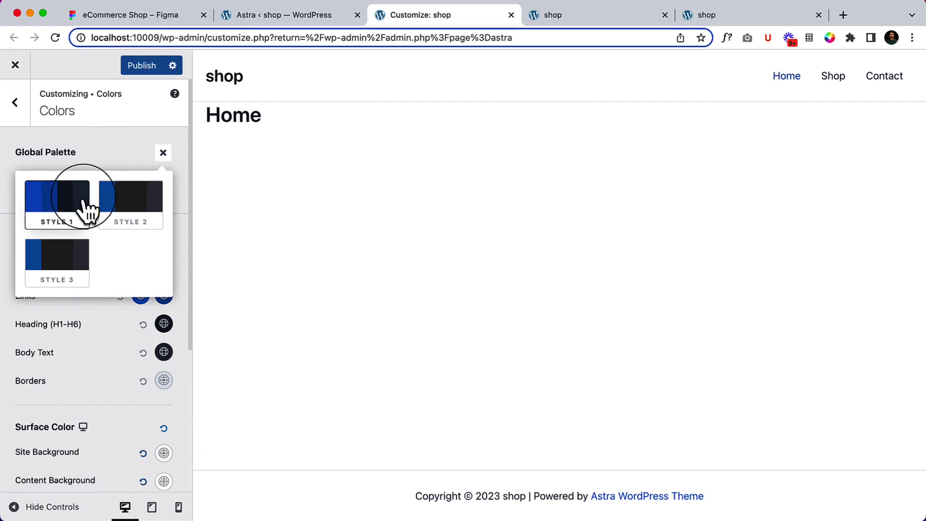
left_click(97, 149)
left_click(24, 183)
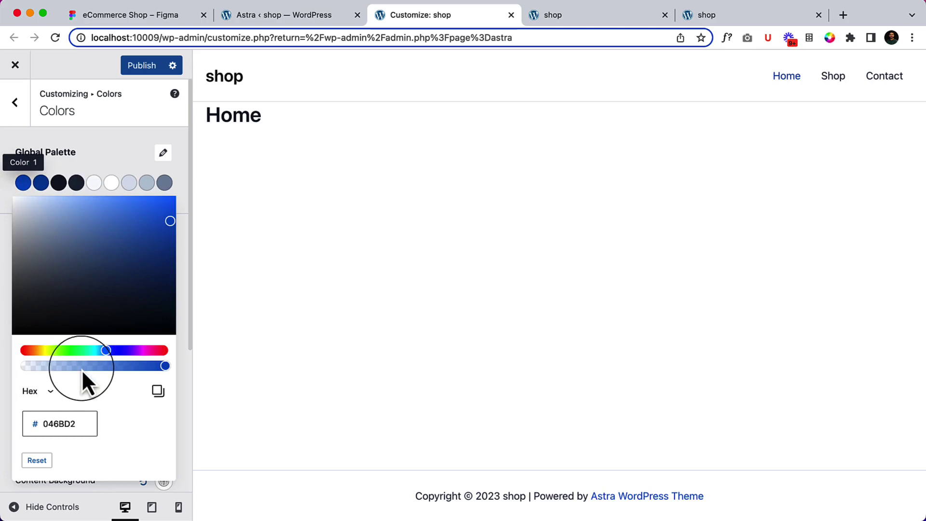
key("super+v")
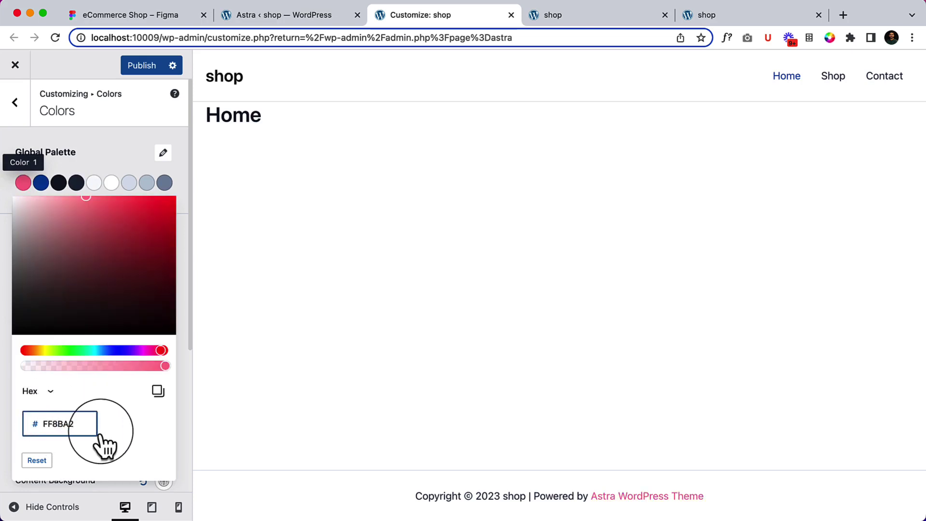
left_click(95, 146)
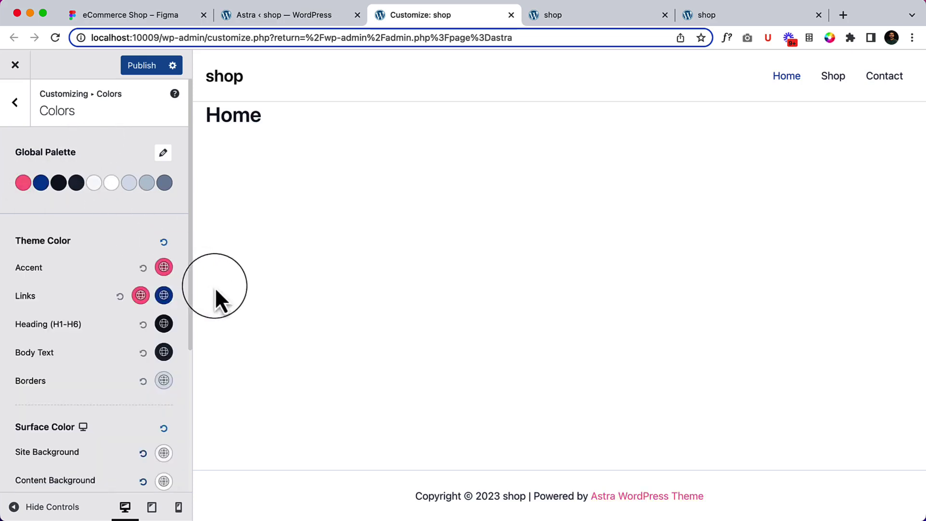
- In Figma, check the footer name's pink hex and the footer bar's black 000000 fill
left_click(172, 13)
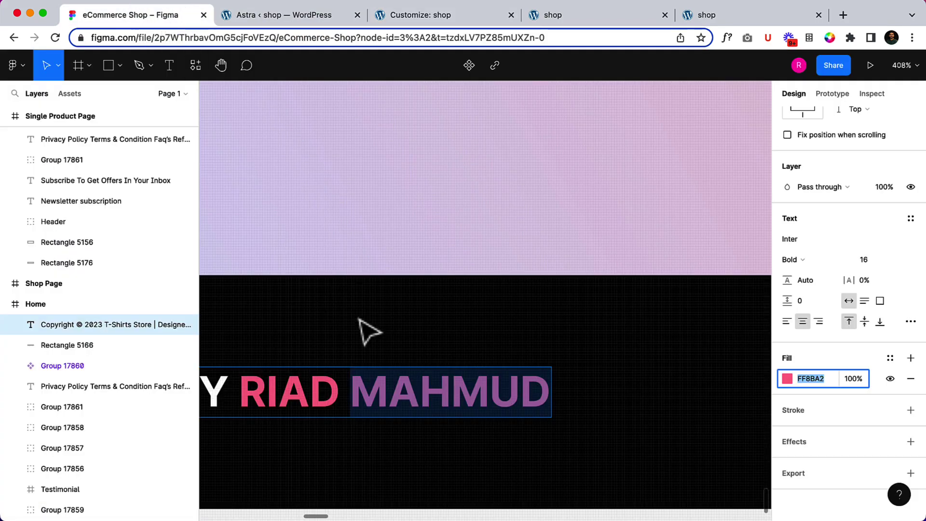
scroll(369, 328, "down", 5)
key("Escape")
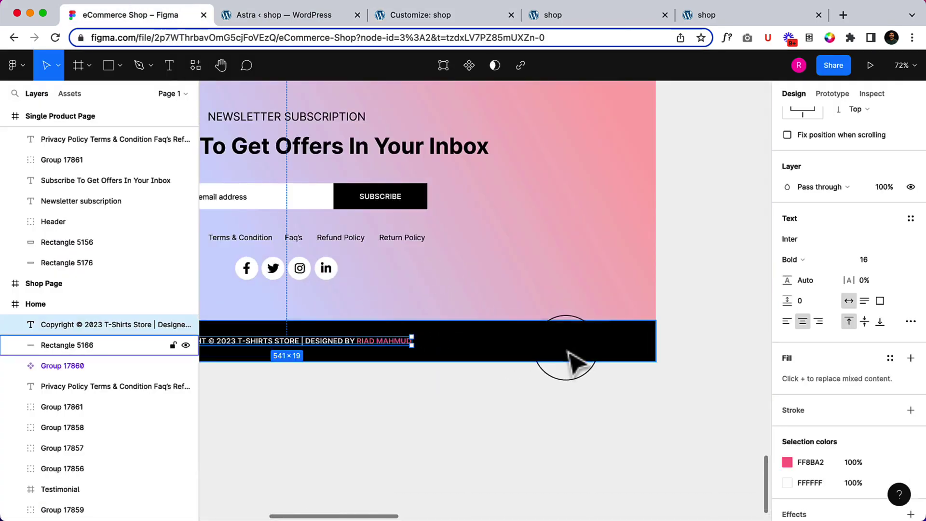
left_click(574, 357)
left_click(813, 244)
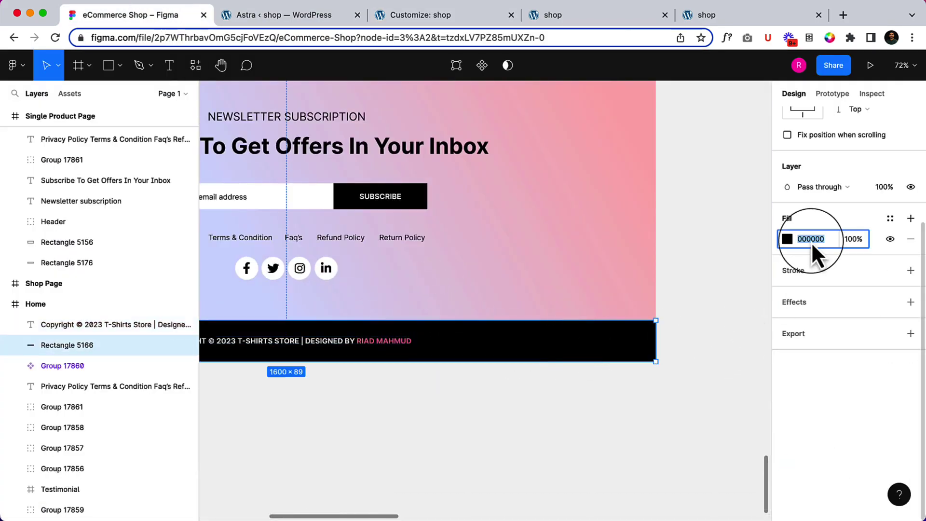
left_click(385, 18)
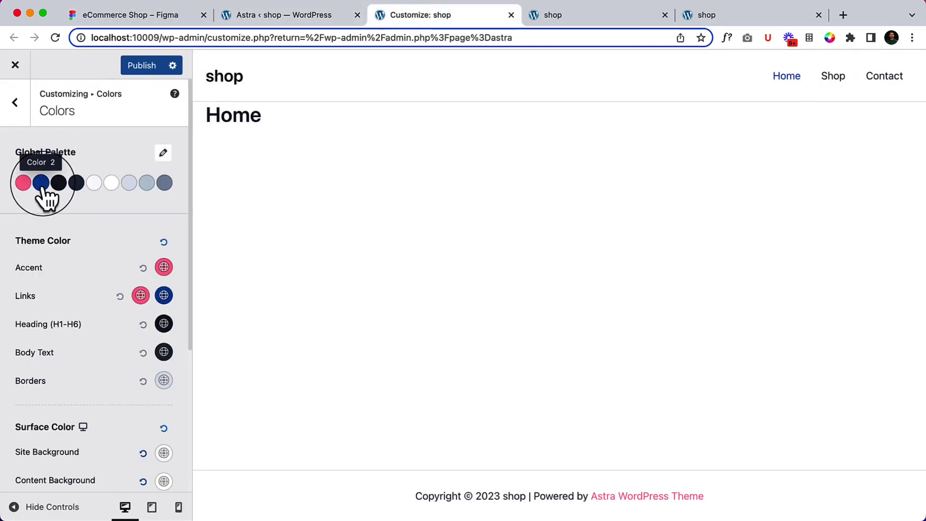
- Set global palette Color 3 to black 000000
left_click(61, 186)
double_click(50, 425)
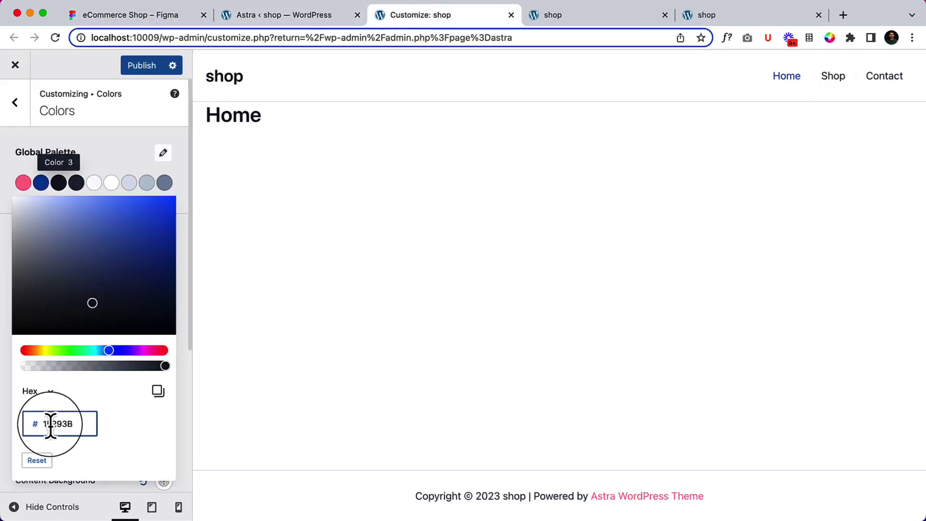
type("000000")
left_click(117, 148)
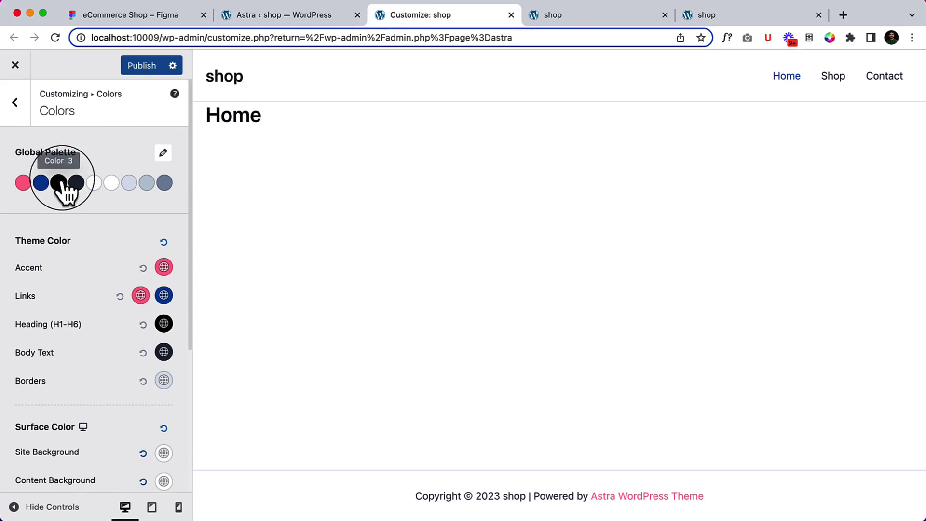
- Copy Color 1's pink into Color 2 and deepen its saturation to FF5476
left_click(47, 185)
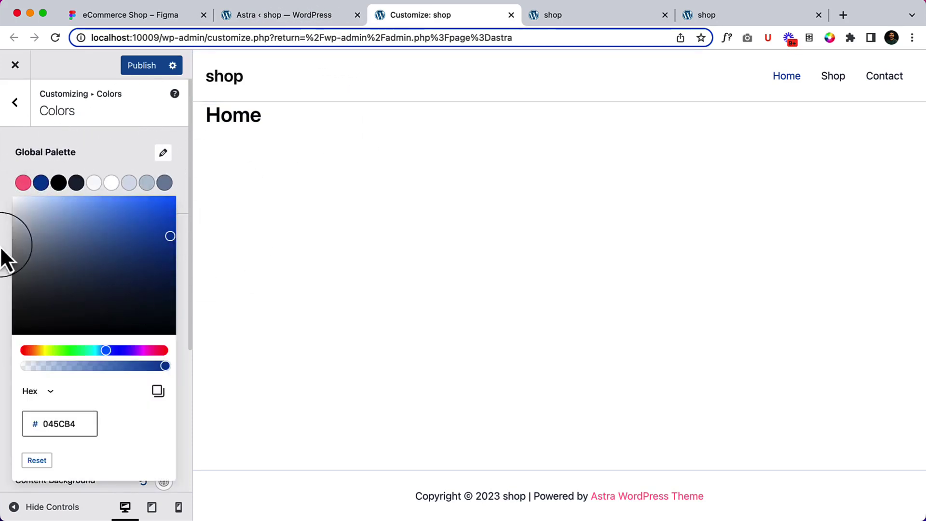
left_click(24, 188)
double_click(62, 423)
key("ctrl+c")
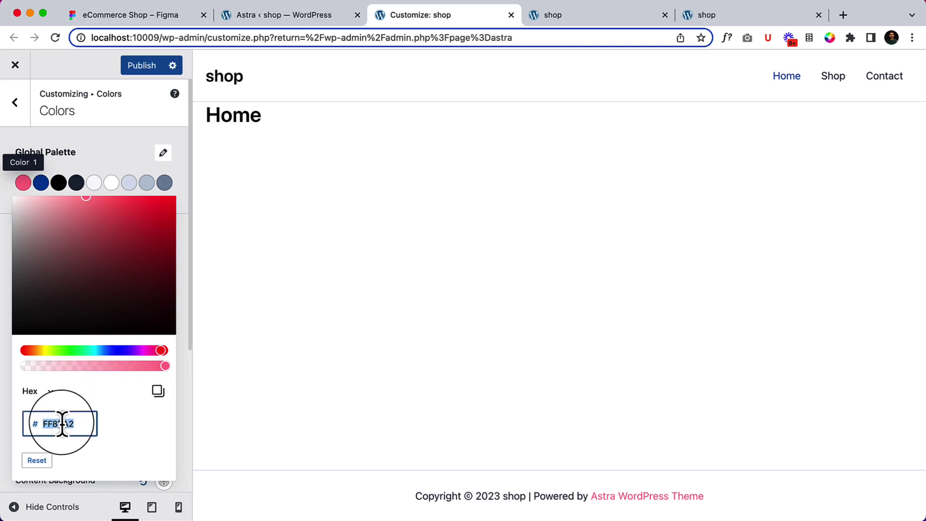
left_click(41, 183)
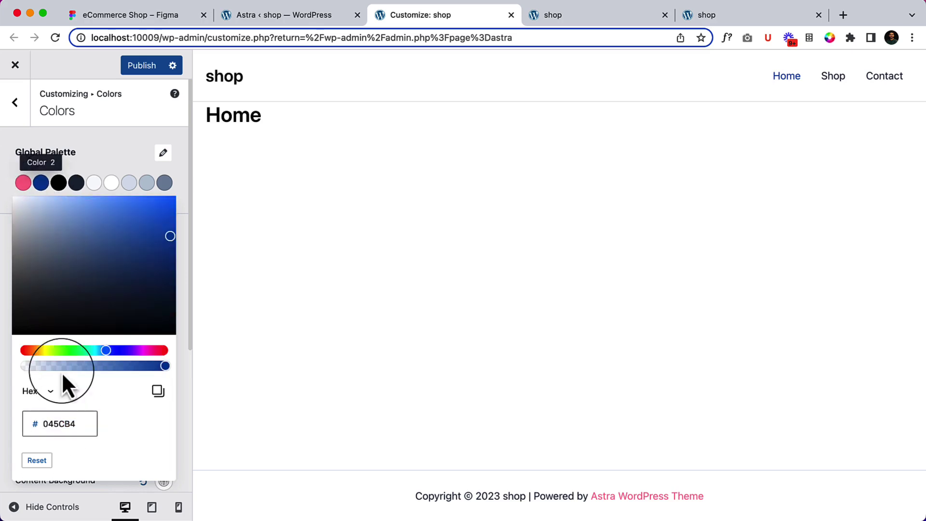
double_click(64, 423)
key("ctrl+v")
left_click_drag(86, 198, 123, 190)
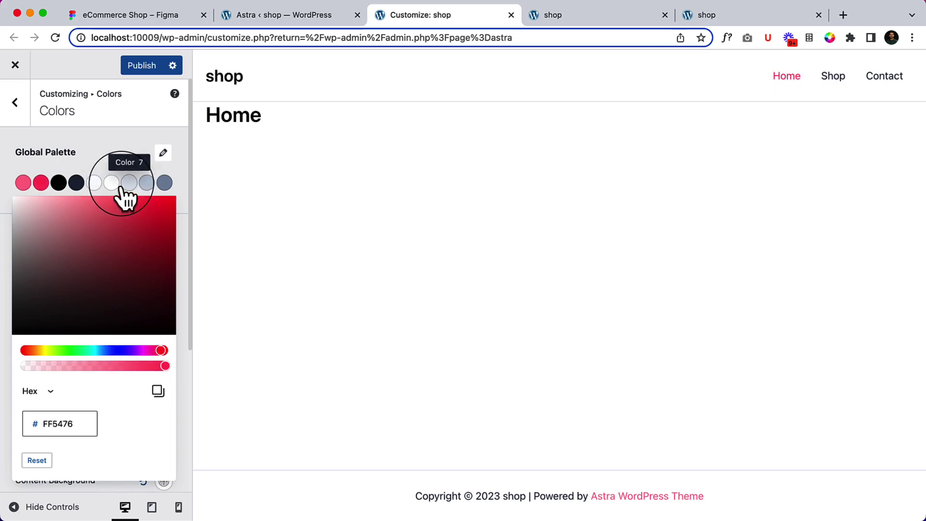
left_click(123, 189)
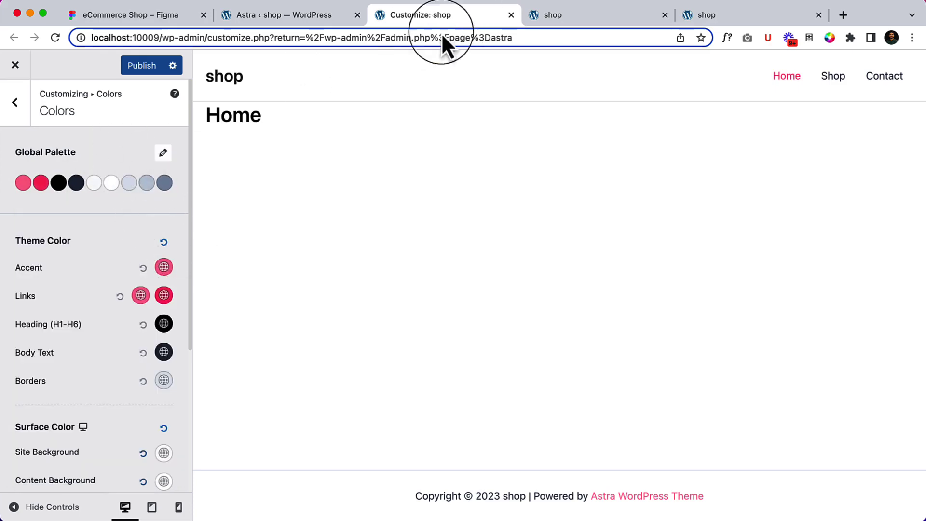
left_click(288, 19)
- Pan and zoom across the Figma store pages to bring the Home header into view
left_click(174, 20)
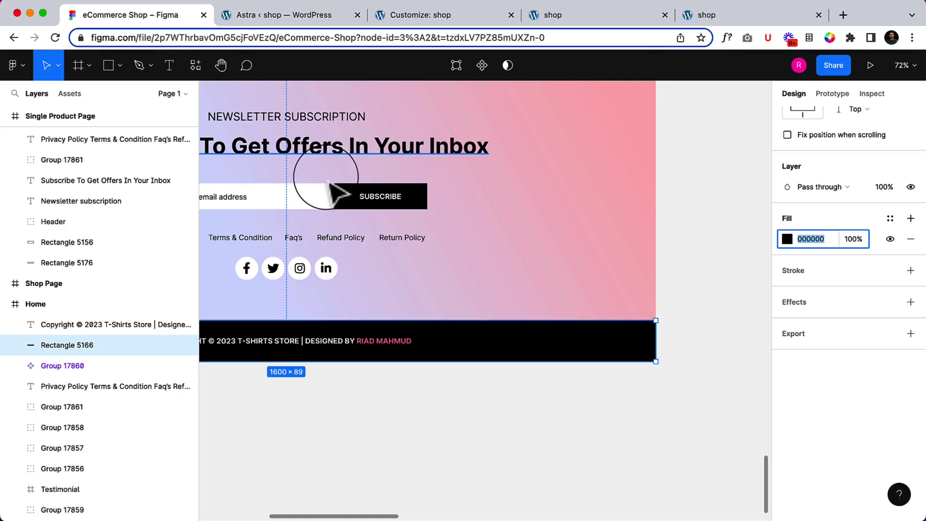
scroll(389, 233, "down", 5)
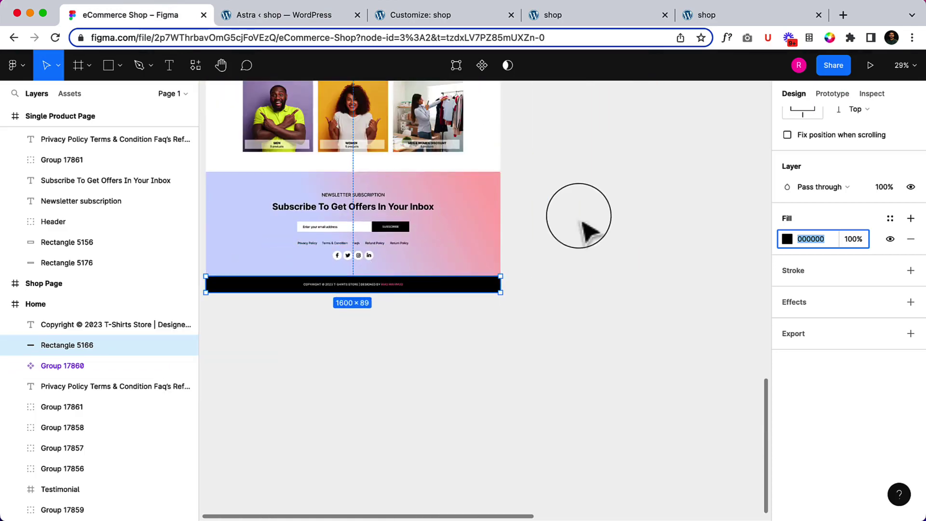
left_click(579, 216)
left_click_drag(424, 182, 562, 355)
left_click_drag(496, 258, 558, 351)
left_click_drag(638, 120, 556, 329)
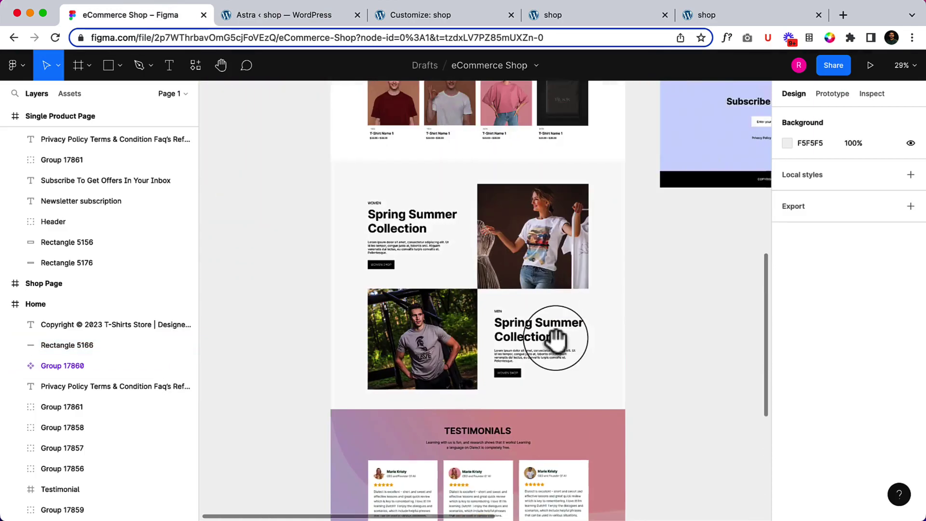
scroll(557, 337, "up", 10)
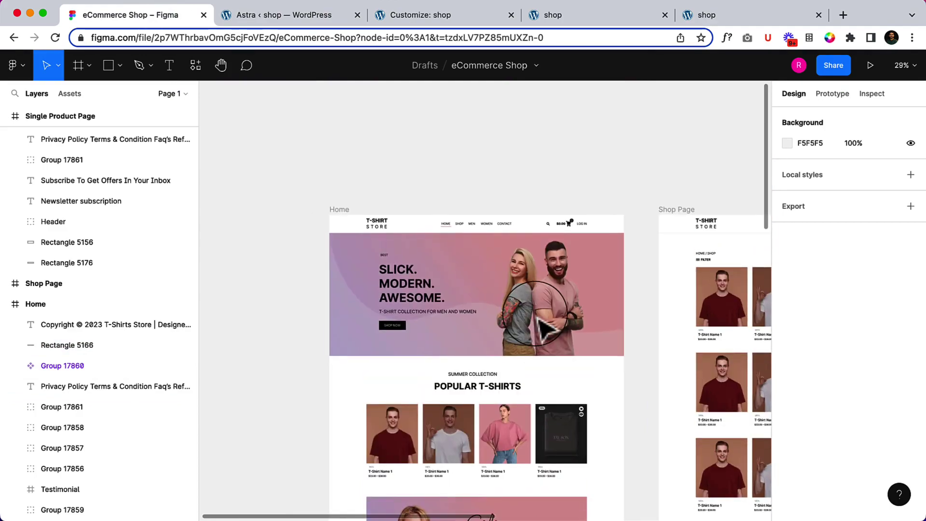
left_click_drag(506, 310, 437, 290)
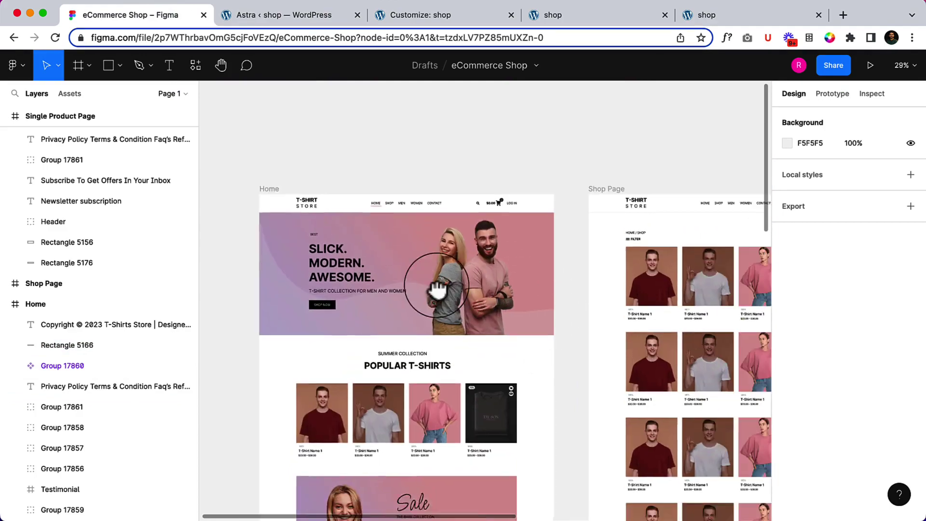
scroll(438, 289, "down", 10)
scroll(438, 289, "right", 8)
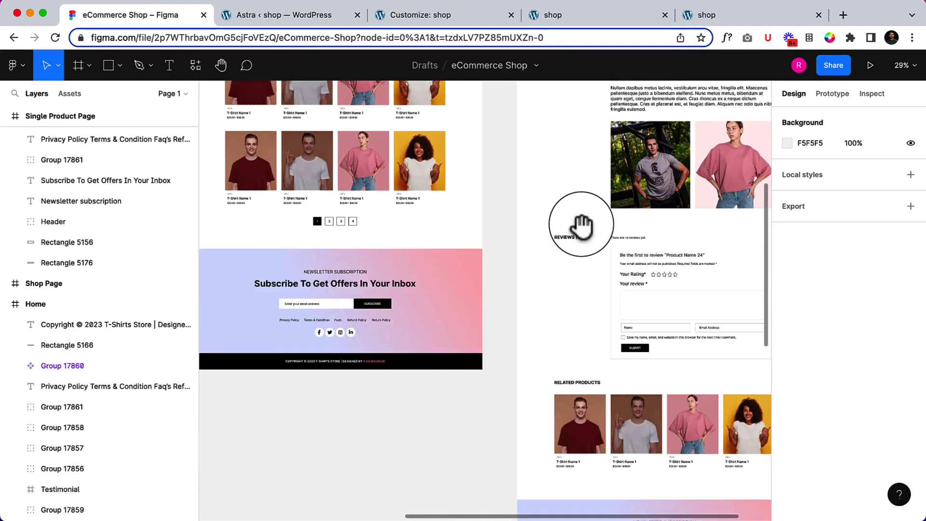
scroll(581, 224, "down", 5)
scroll(581, 224, "right", 5)
scroll(590, 347, "up", 10)
scroll(590, 347, "left", 10)
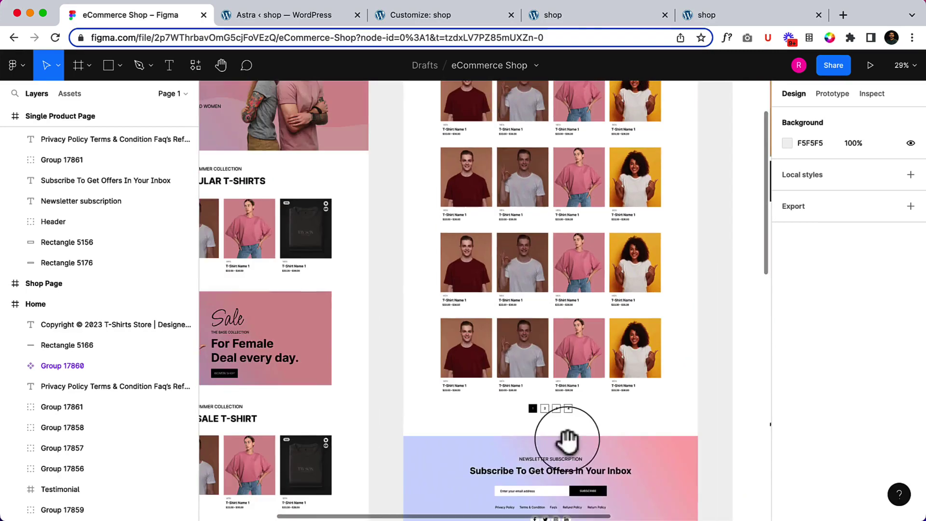
scroll(568, 439, "up", 5)
scroll(568, 439, "left", 5)
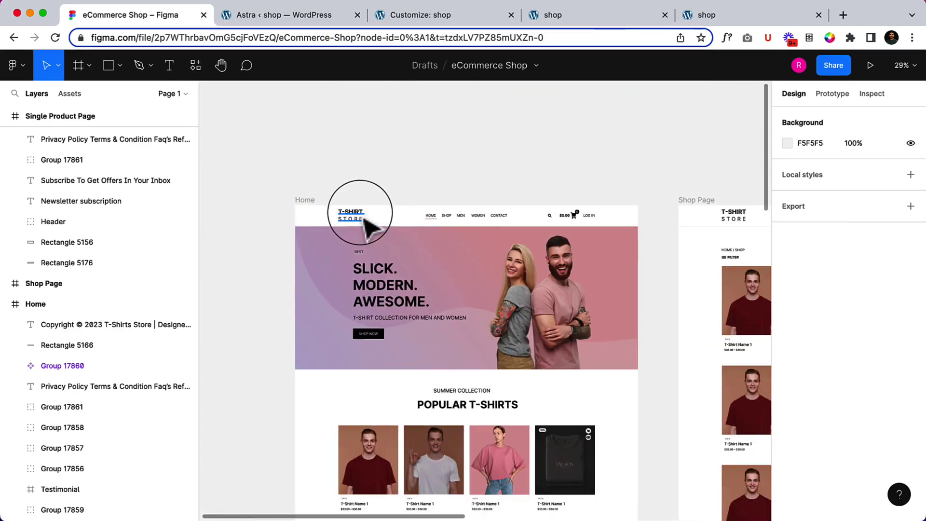
scroll(354, 346, "up", 5)
left_click_drag(653, 171, 561, 268)
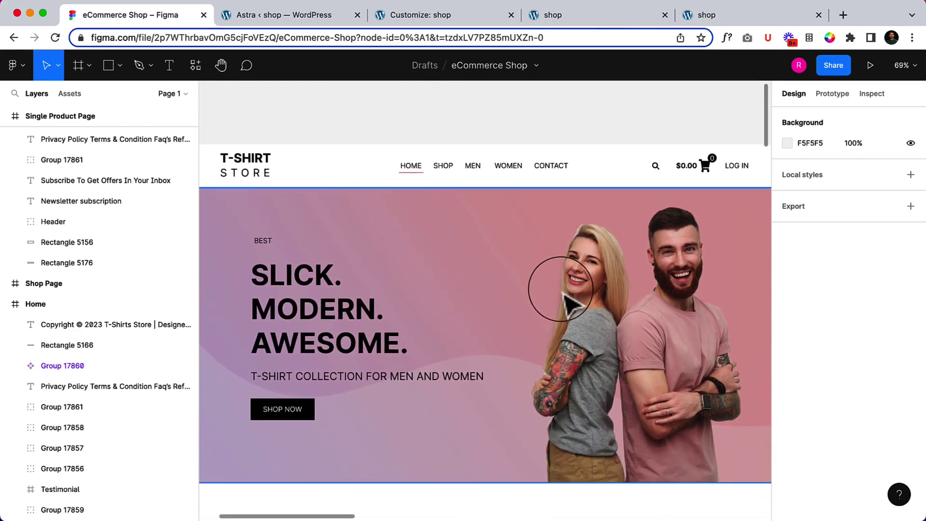
- In the Customizer, leave Colors and open the Global Typography settings
left_click(458, 17)
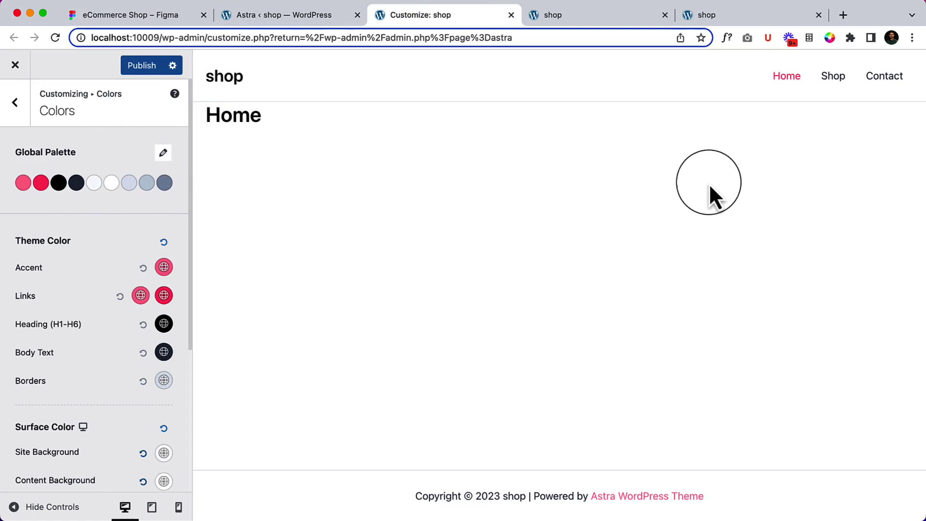
left_click(10, 106)
left_click(110, 163)
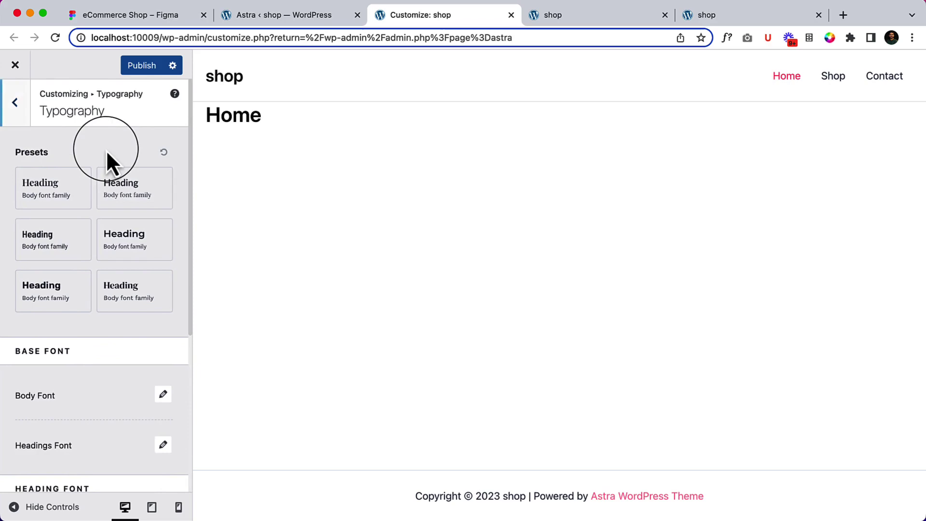
left_click(171, 18)
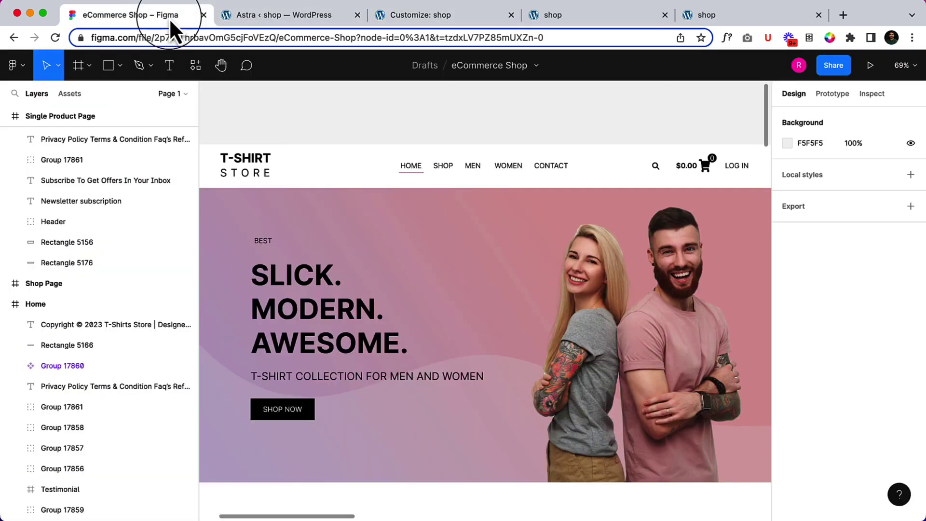
- Select the Figma header navigation text and read its font as Inter Regular 16
double_click(442, 169)
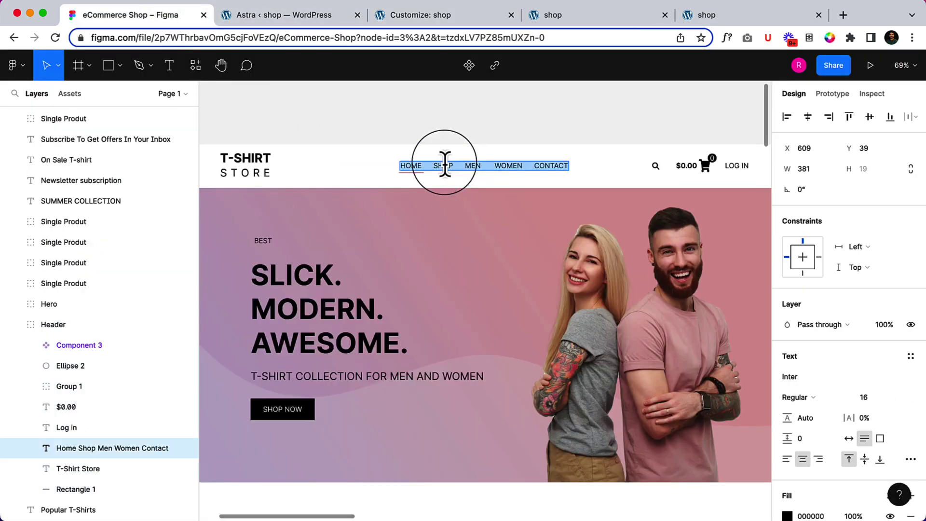
scroll(857, 345, "down", 3)
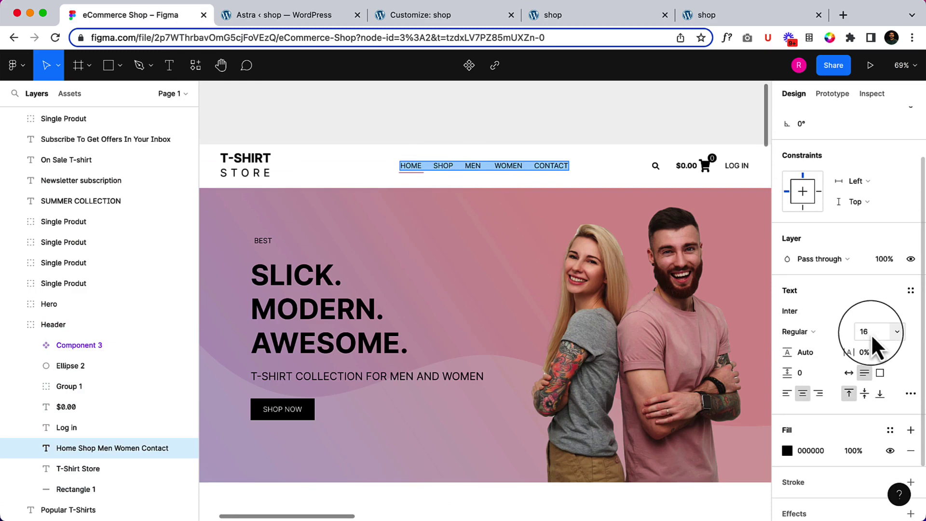
left_click(415, 21)
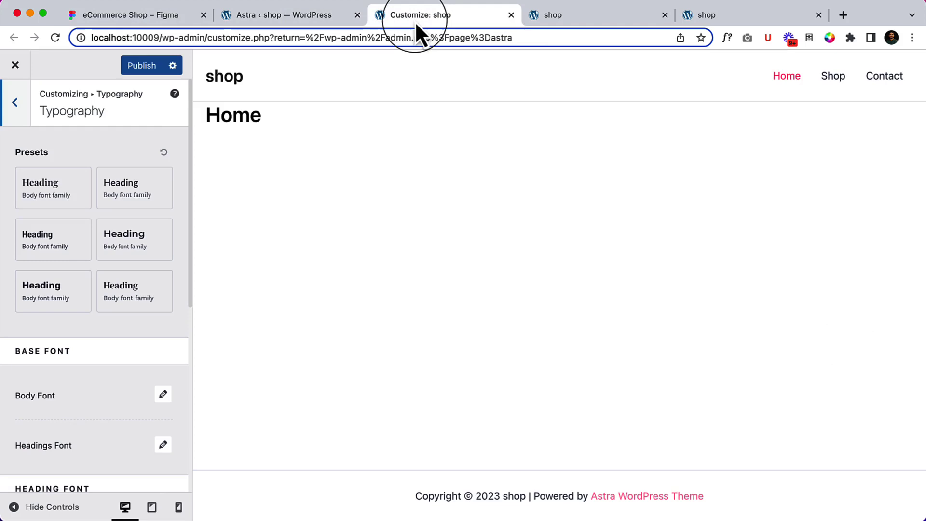
- Set the body font family to Inter with the Regular 400 variant, keeping size 16 px
left_click(163, 394)
left_click(101, 369)
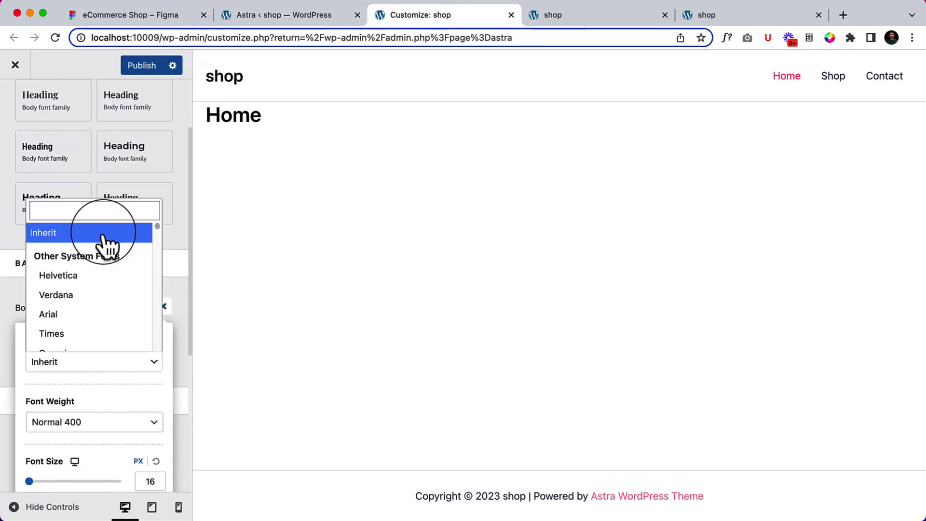
type("int")
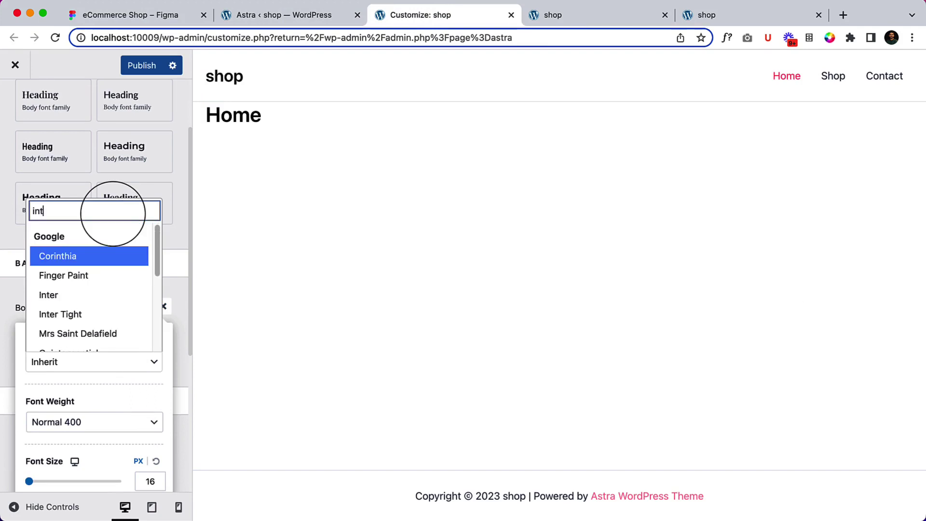
type("er")
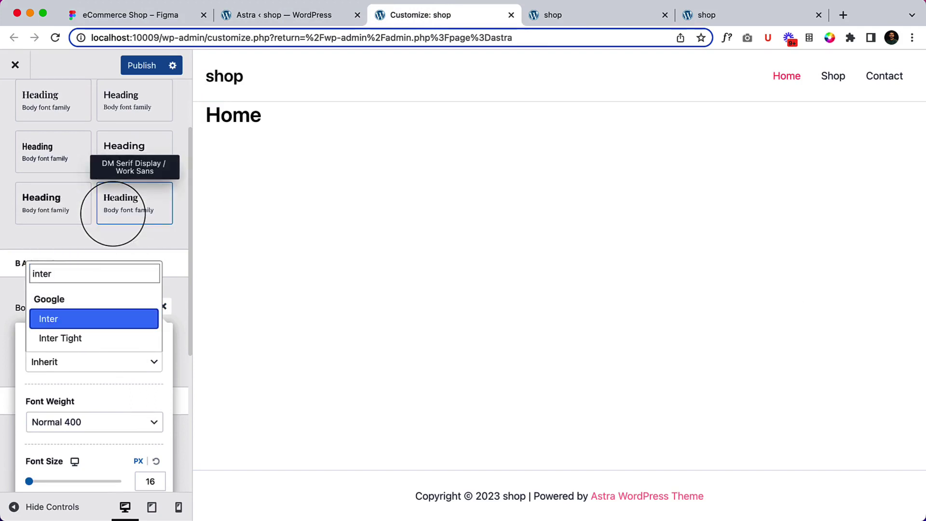
left_click(83, 320)
scroll(96, 410, "down", 2)
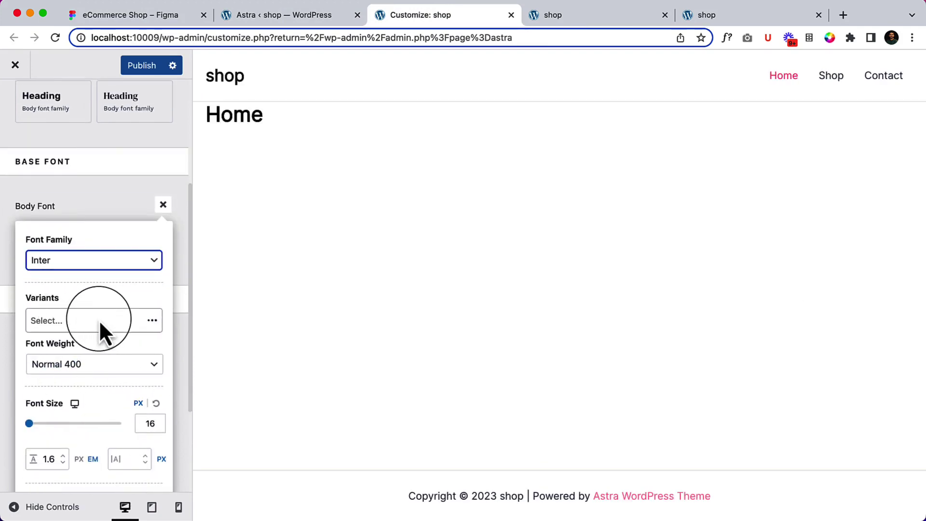
left_click(99, 321)
left_click(99, 422)
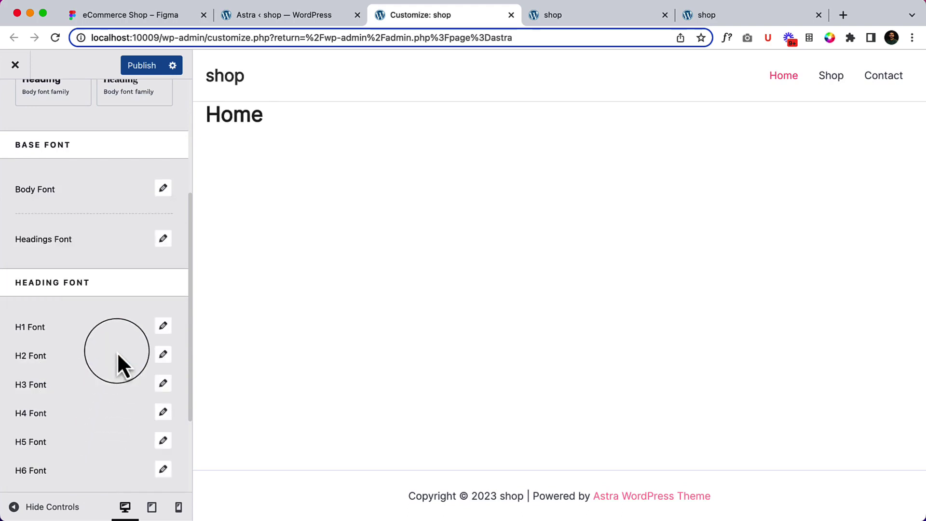
scroll(118, 362, "down", 2)
left_click(163, 119)
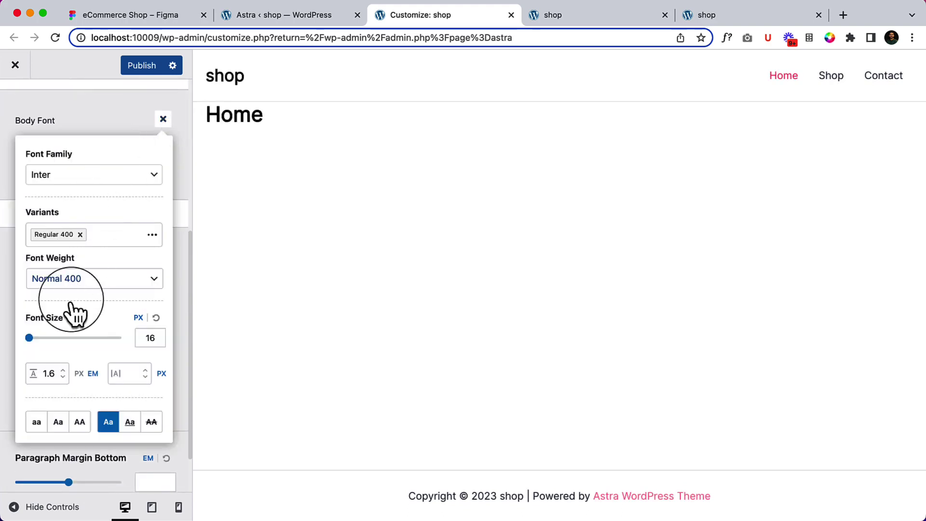
left_click(153, 338)
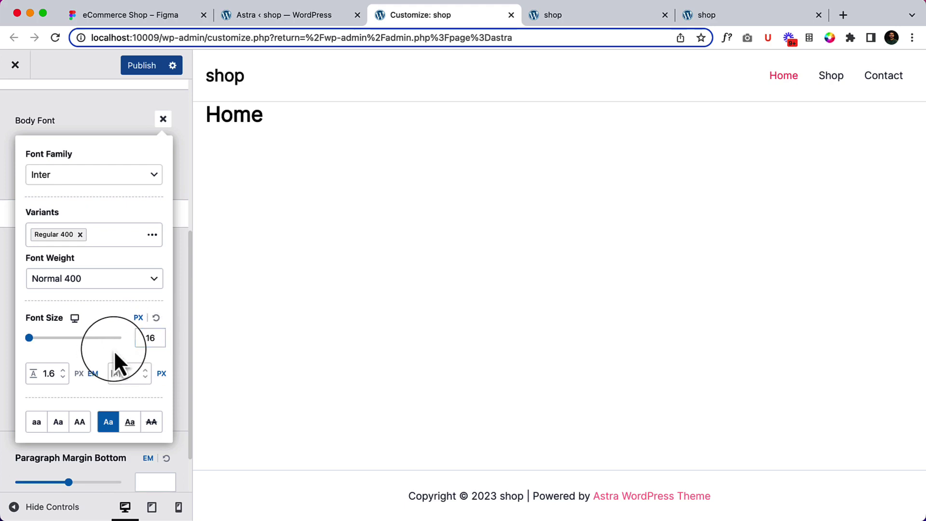
left_click(122, 121)
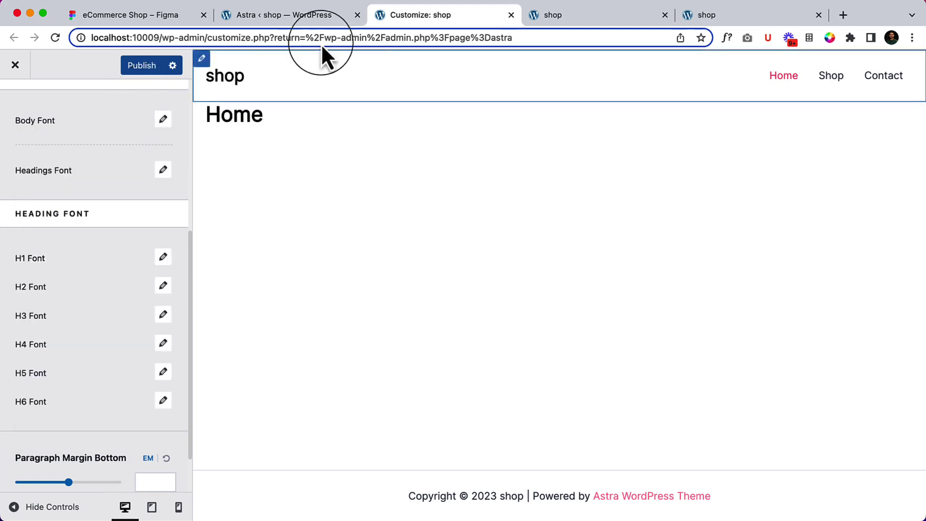
left_click(274, 16)
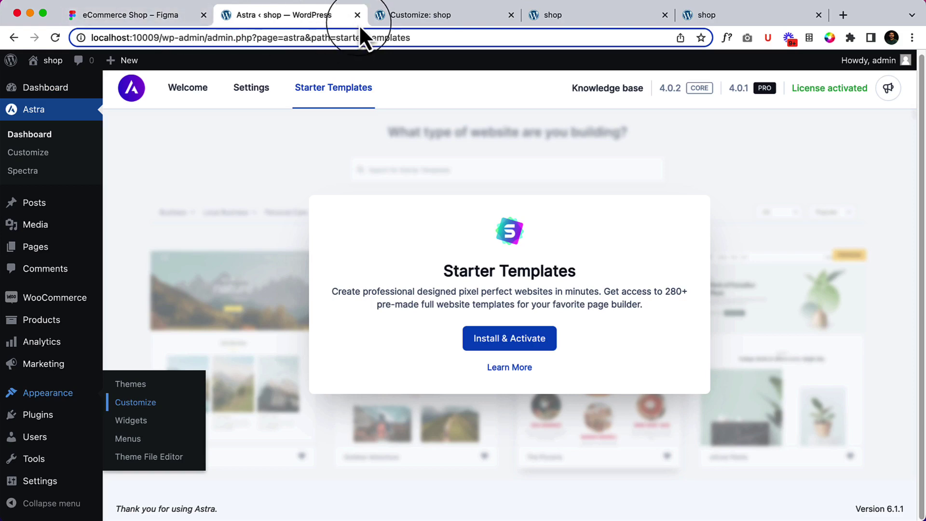
- In Figma, read the fonts of the SLICK. MODERN. AWESOME. and POPULAR T-SHIRTS headings
left_click(68, 88)
left_click(140, 16)
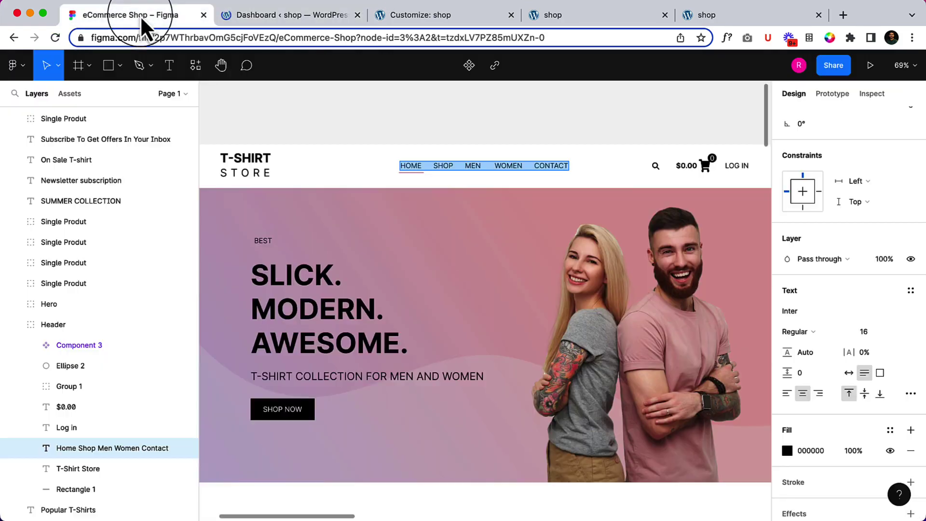
left_click(295, 288)
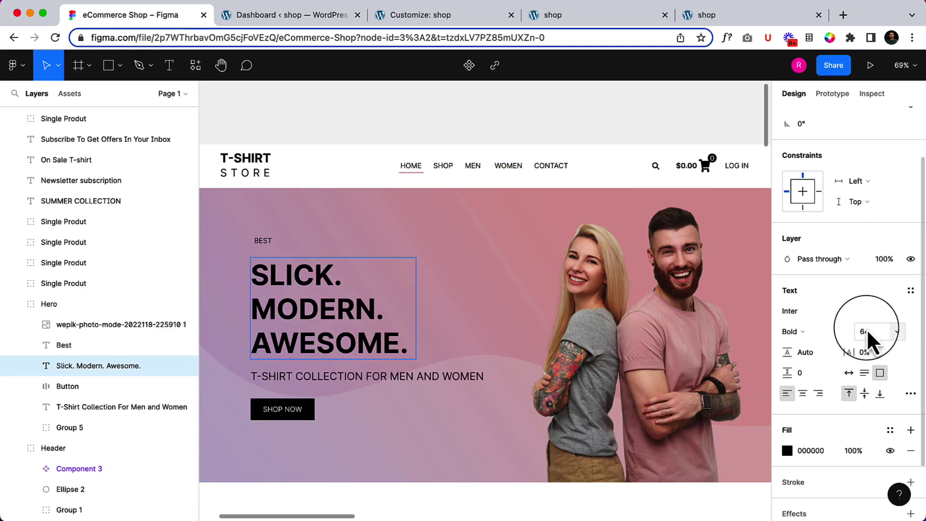
scroll(424, 333, "down", 5)
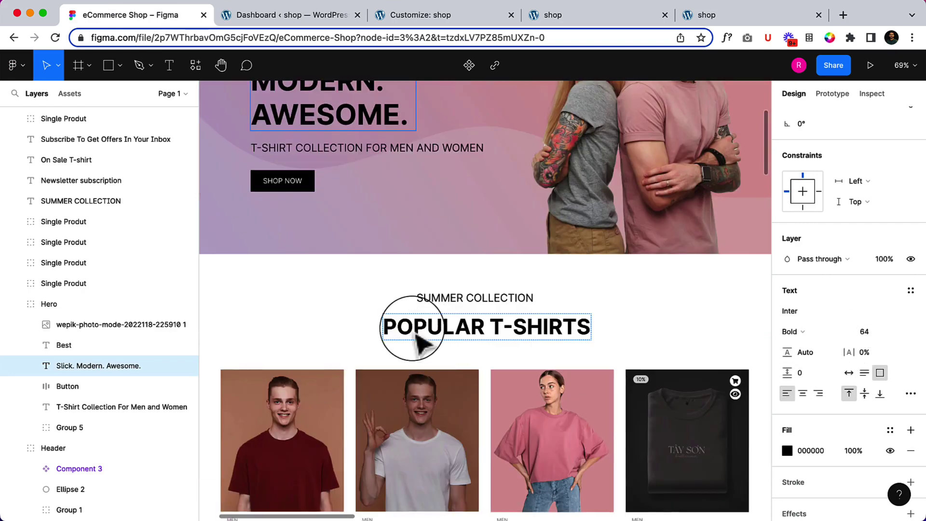
left_click(432, 328)
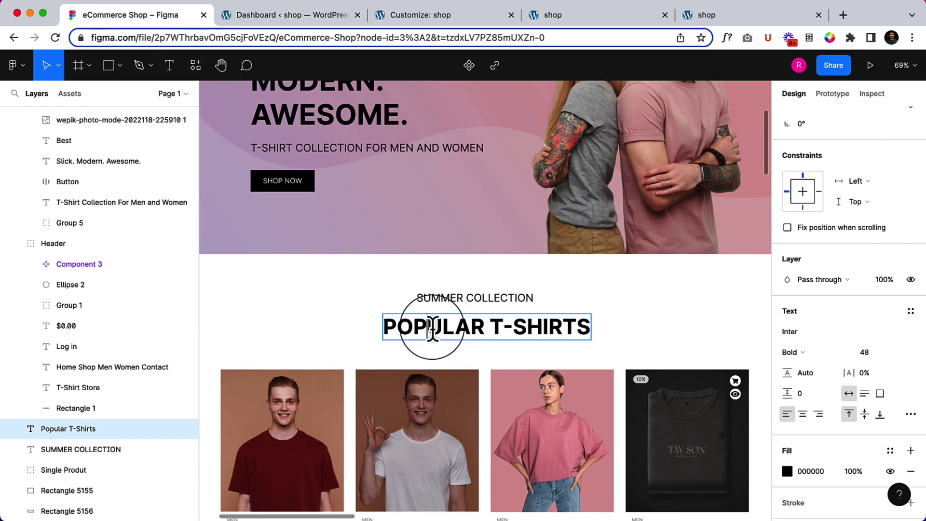
scroll(622, 280, "down", 5)
scroll(607, 270, "up", 2)
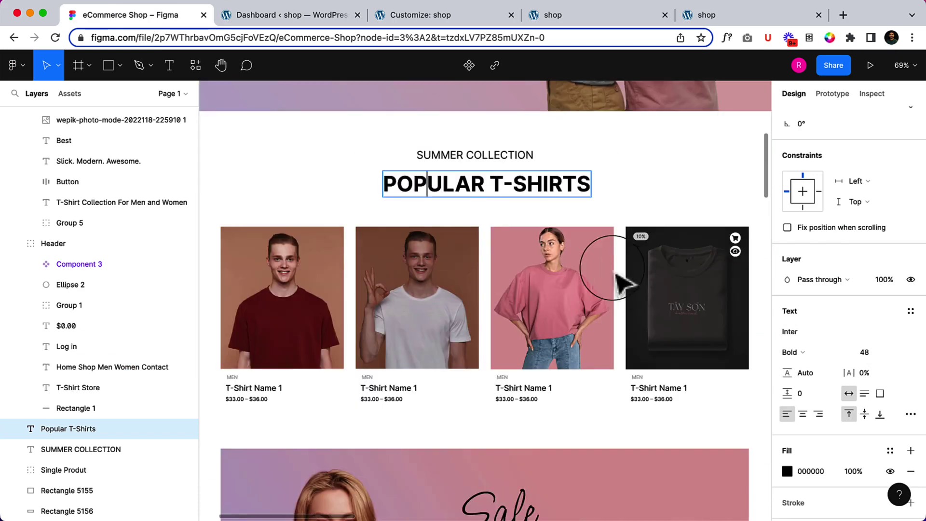
- Check the SUMMER COLLECTION text and confirm POPULAR T-SHIRTS is Inter Bold 48
left_click(486, 158)
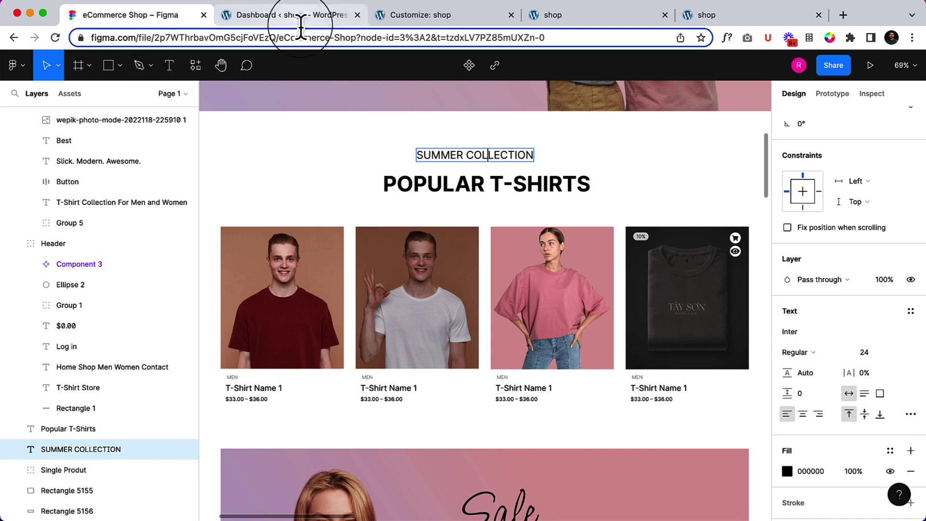
left_click(479, 185)
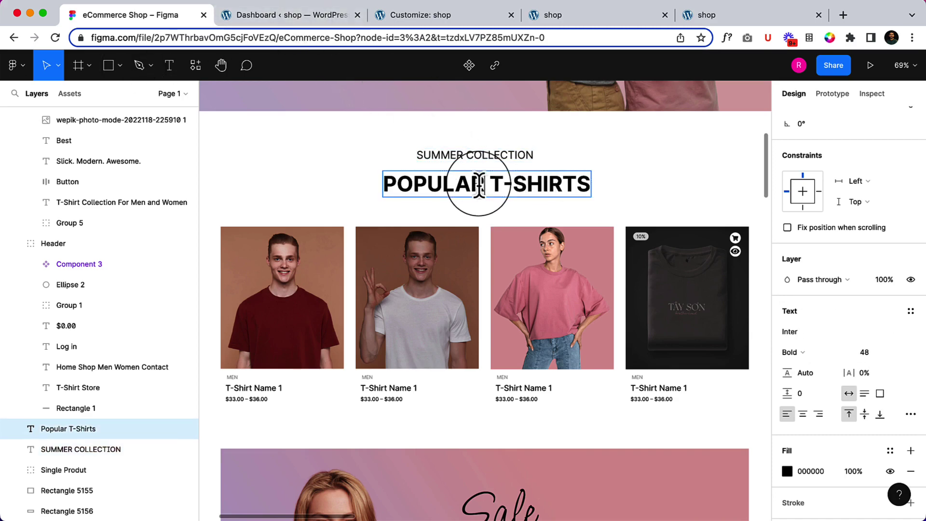
scroll(407, 138, "up", 6)
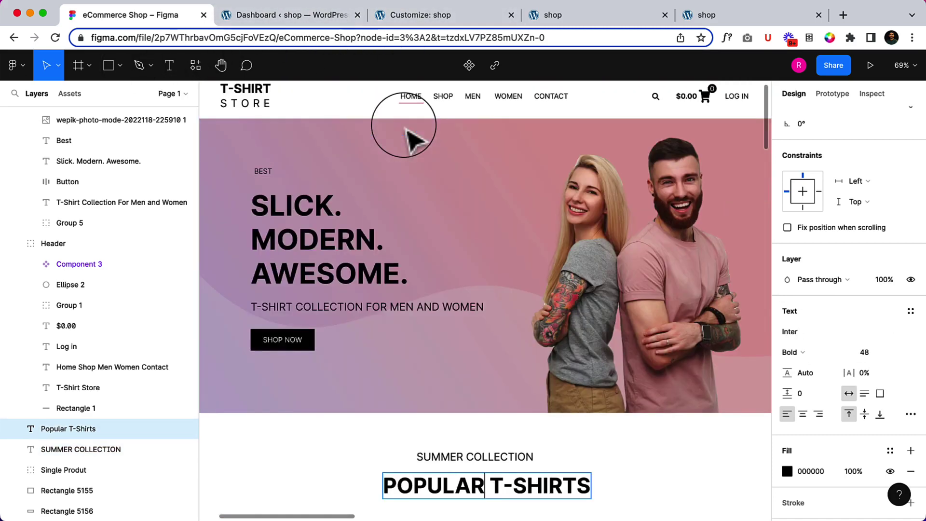
left_click(312, 236)
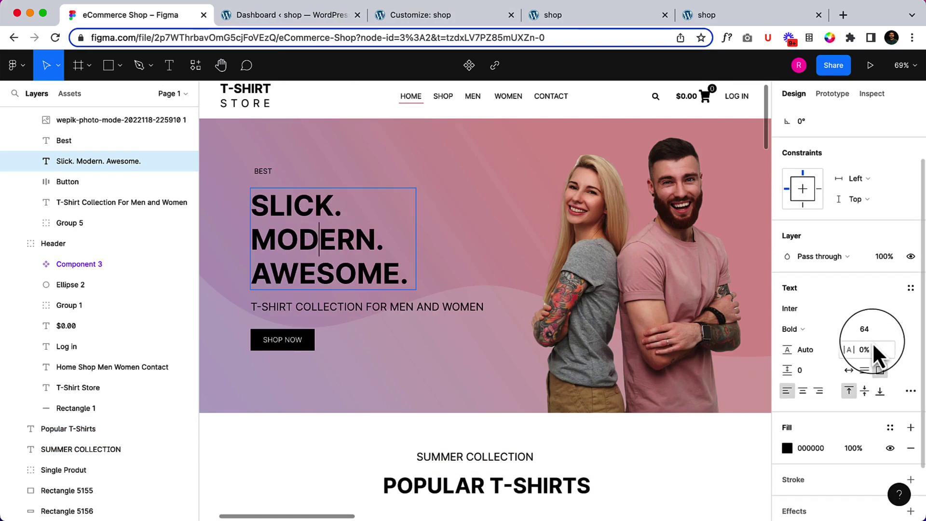
scroll(580, 330, "down", 5)
double_click(504, 270)
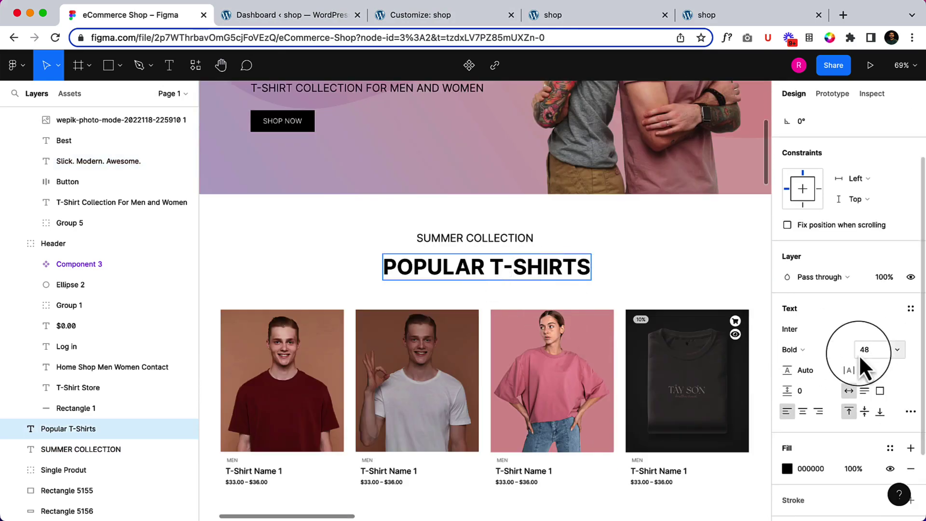
left_click(430, 15)
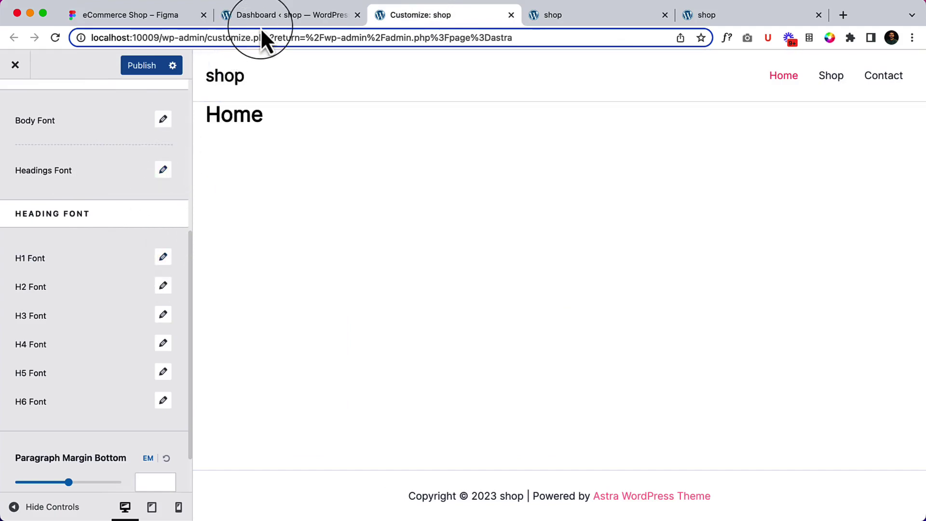
- Set the global Headings Font weight to Inherit instead of Semi-Bold 600
left_click(270, 17)
left_click(157, 16)
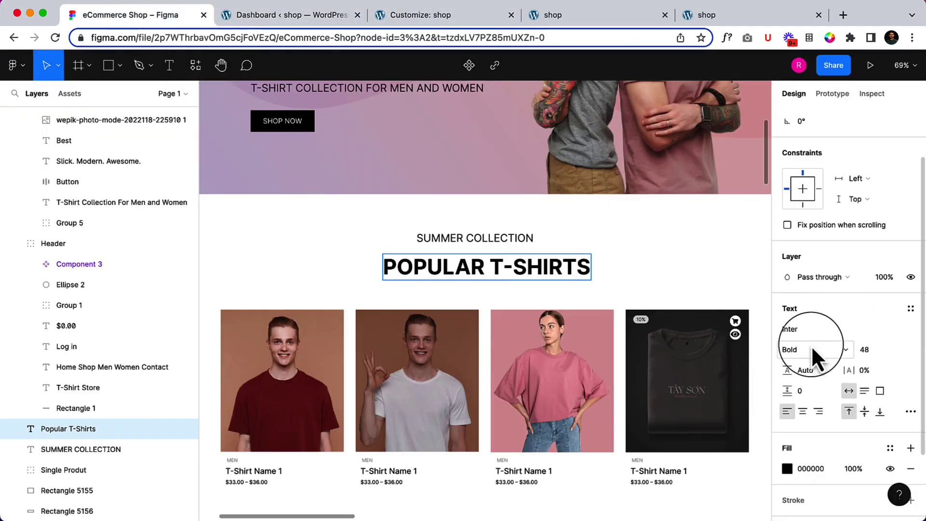
left_click(449, 15)
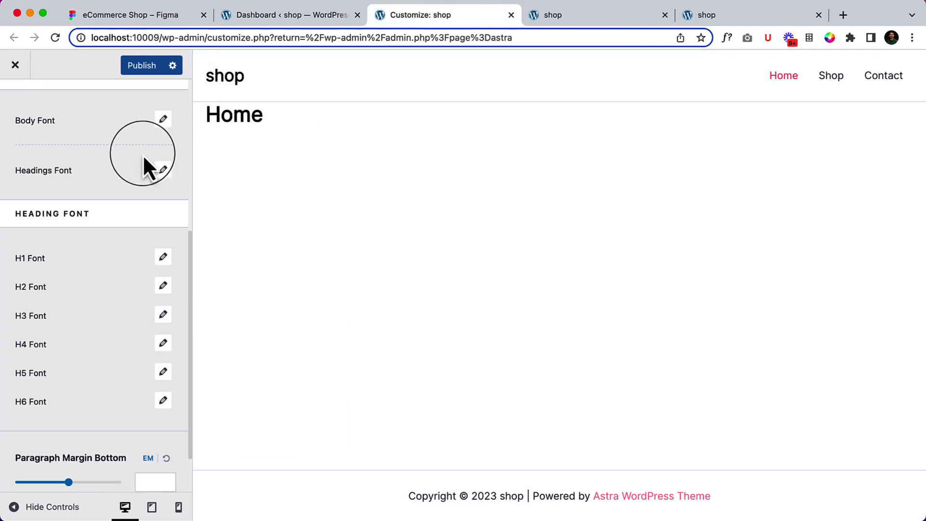
left_click(163, 170)
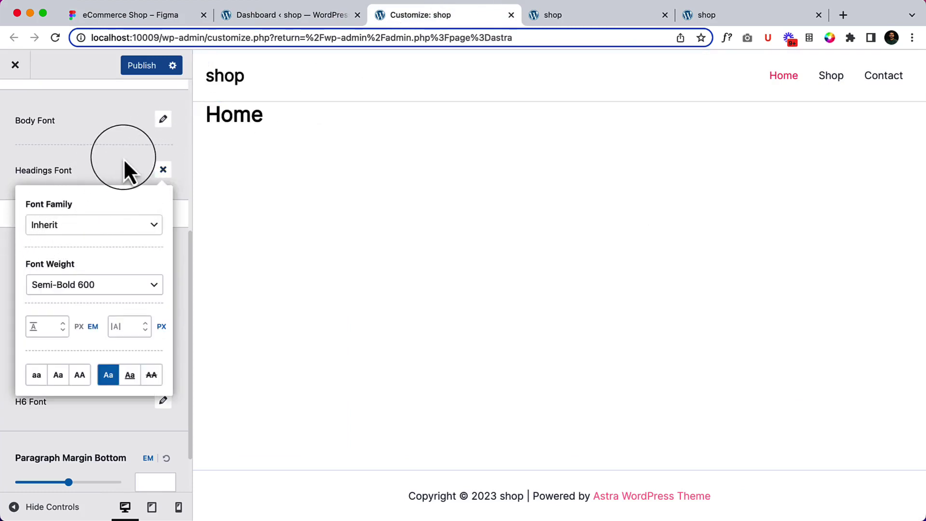
left_click(103, 287)
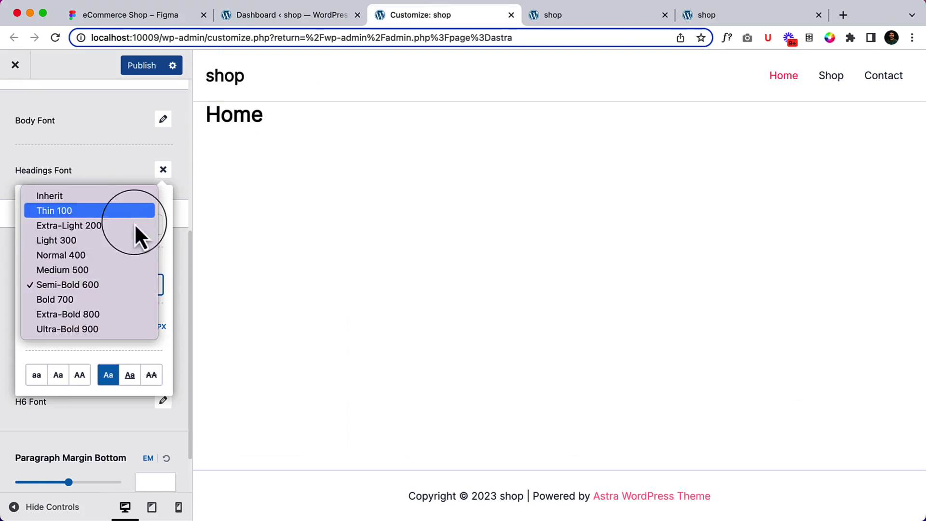
left_click(123, 197)
left_click(126, 169)
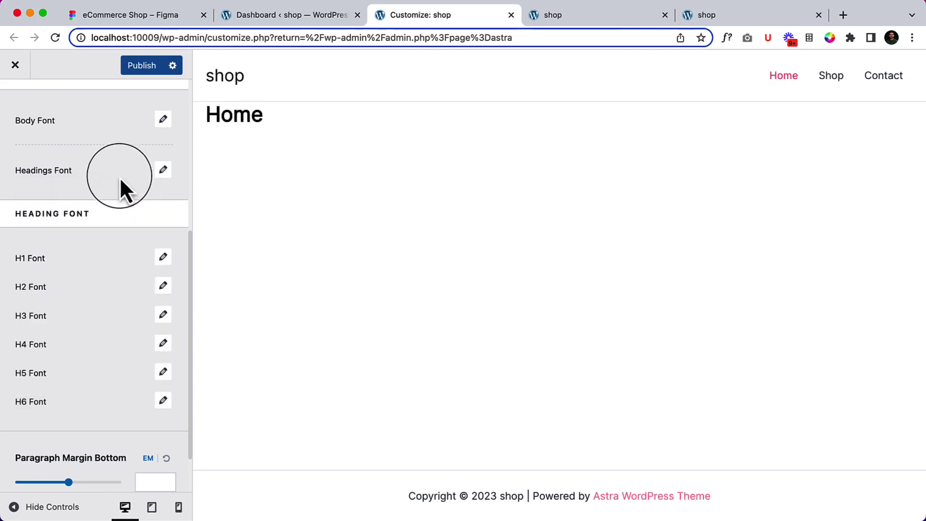
- Make H1 headings Bold 700 and enter a font size of 68
left_click(163, 257)
scroll(80, 328, "down", 1)
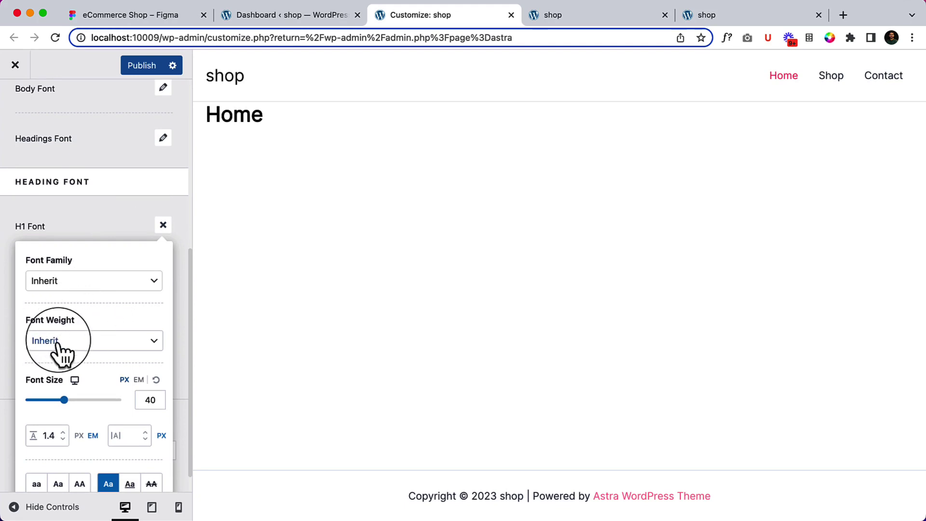
left_click(83, 343)
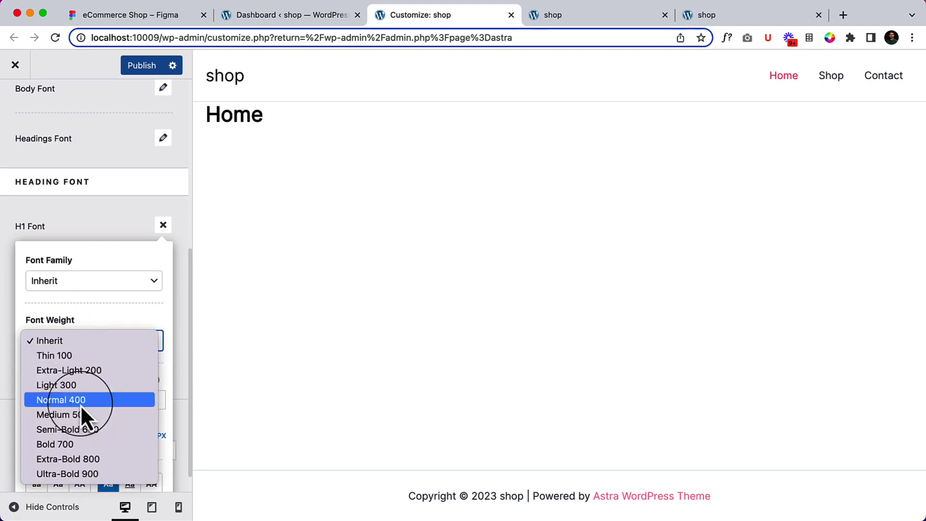
left_click(87, 444)
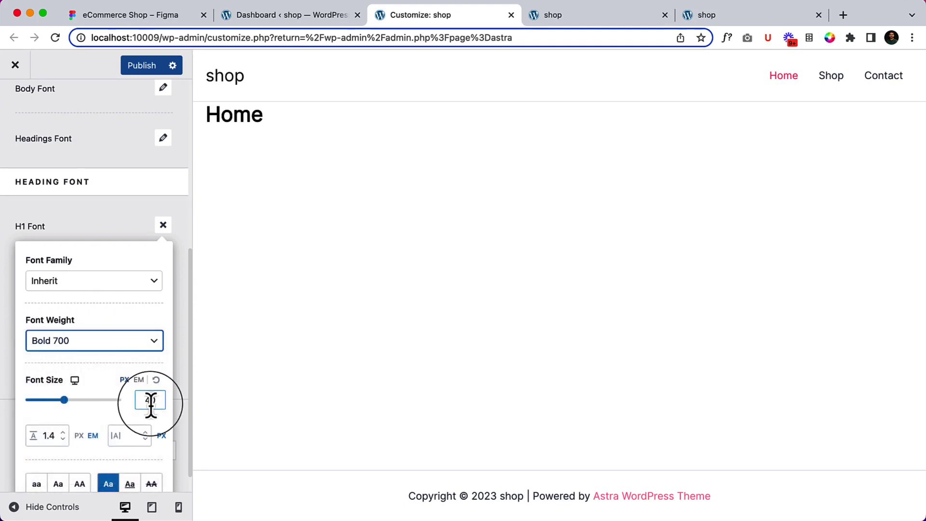
left_click_drag(145, 403, 163, 400)
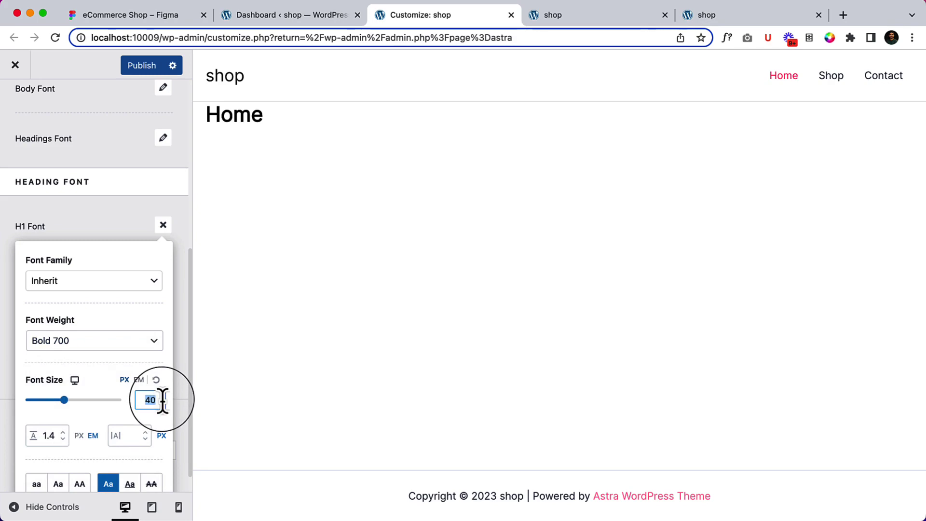
type("68")
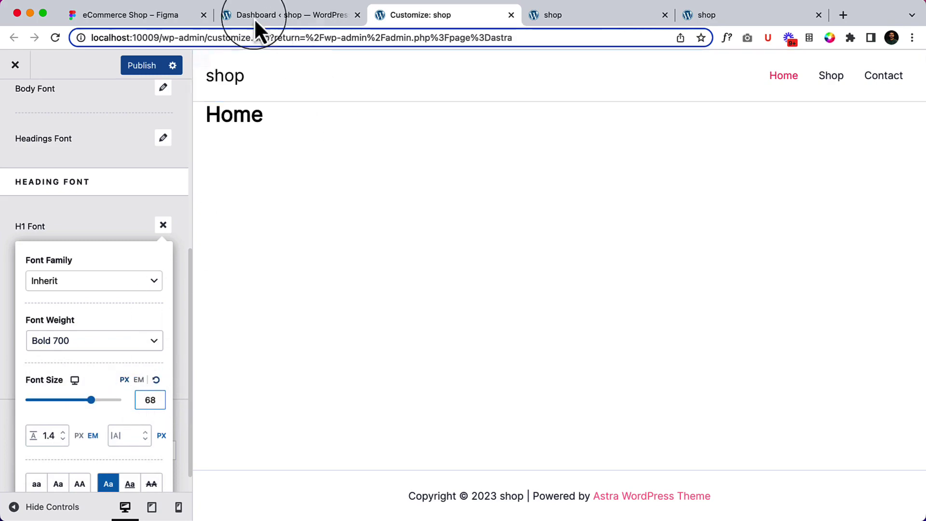
- Check the Figma hero headline's size and correct the H1 font size to 64
left_click(169, 13)
scroll(410, 176, "up", 3)
left_click(323, 193)
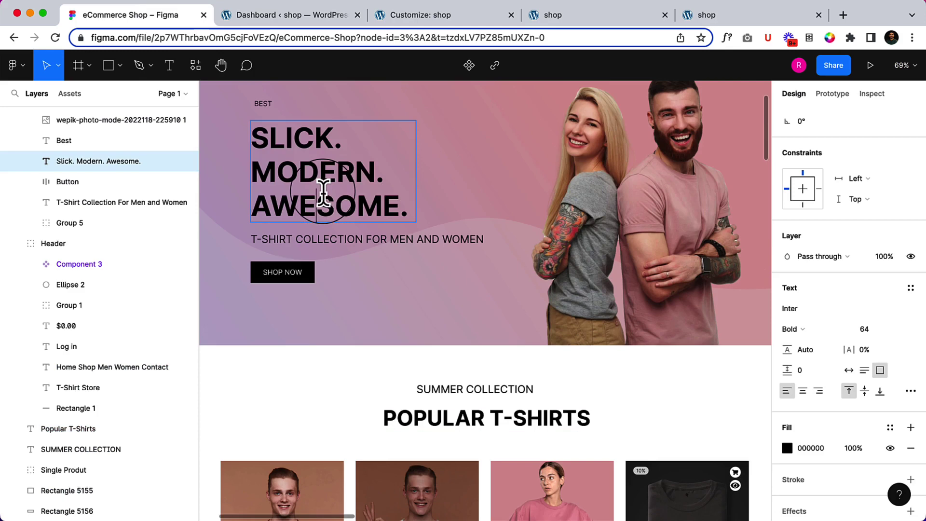
left_click(461, 14)
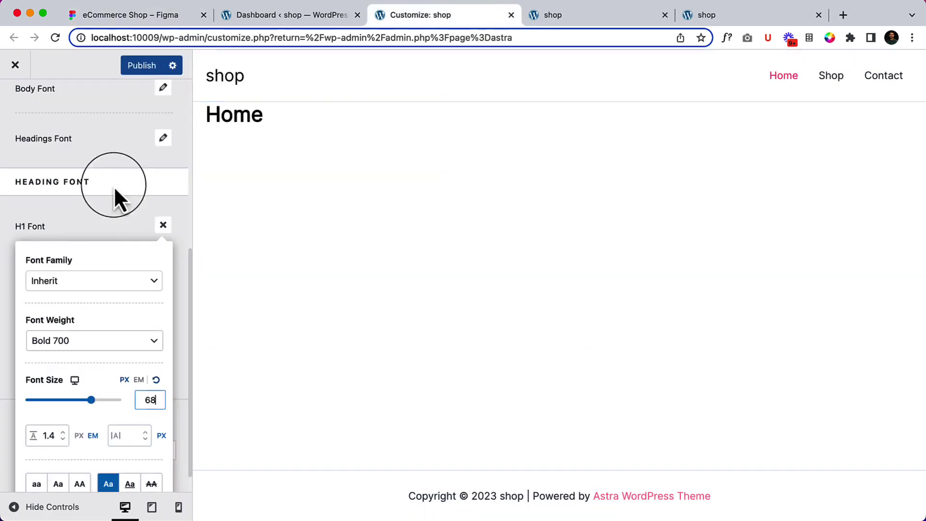
double_click(153, 400)
type("64")
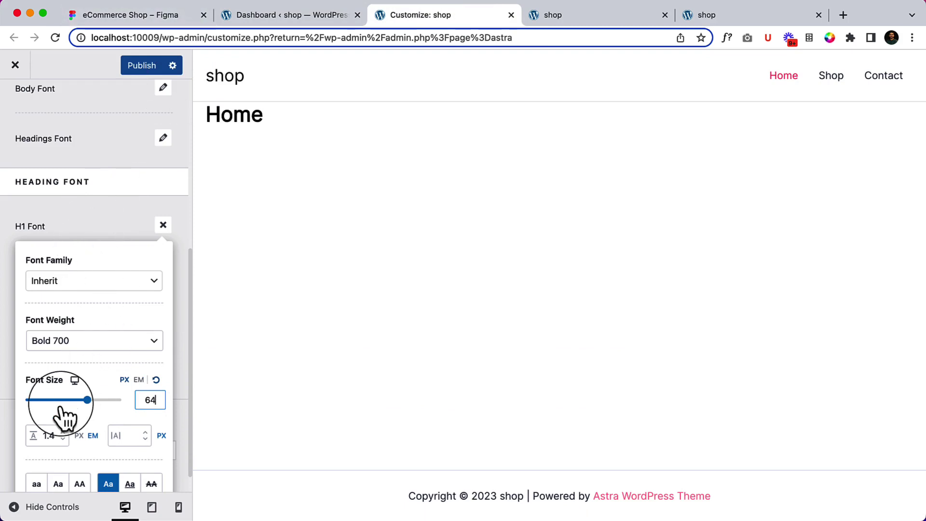
left_click(133, 223)
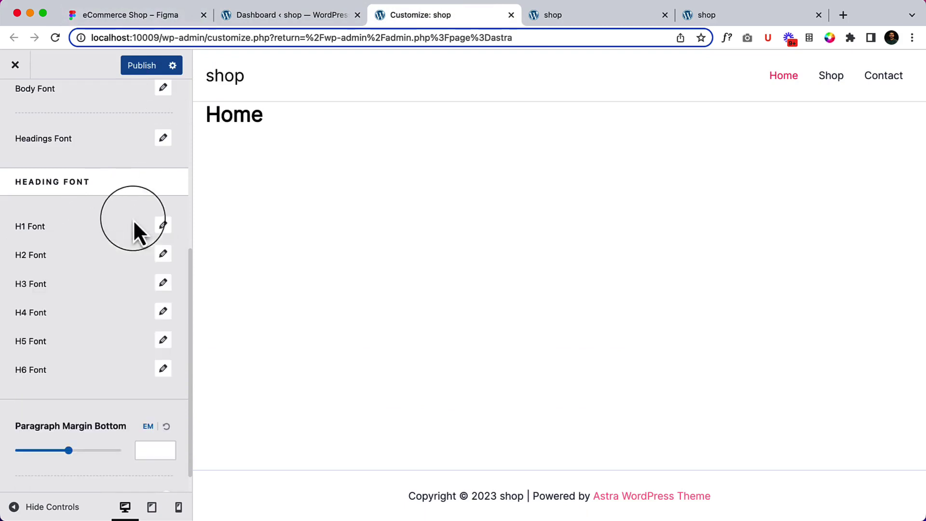
- Open the H2 font settings and check the POPULAR T-SHIRTS heading size in Figma
left_click(163, 254)
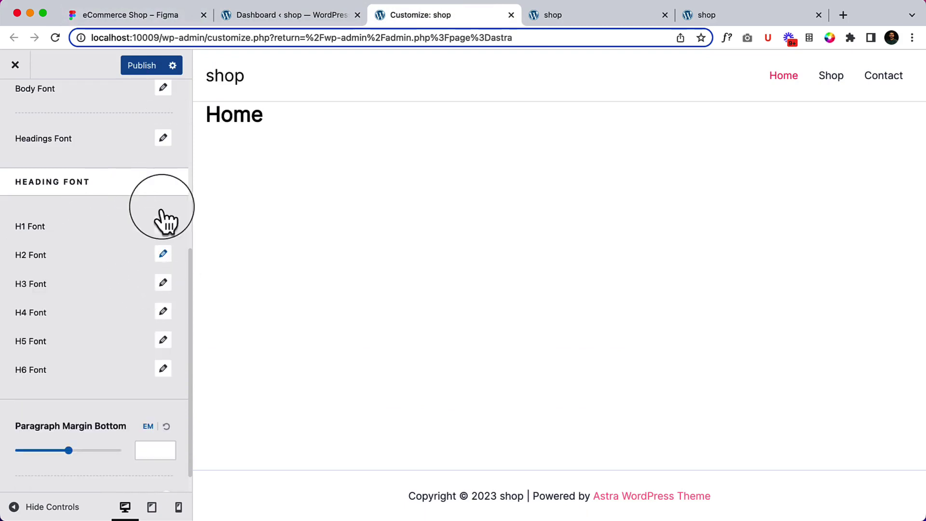
left_click(154, 12)
scroll(614, 317, "down", 5)
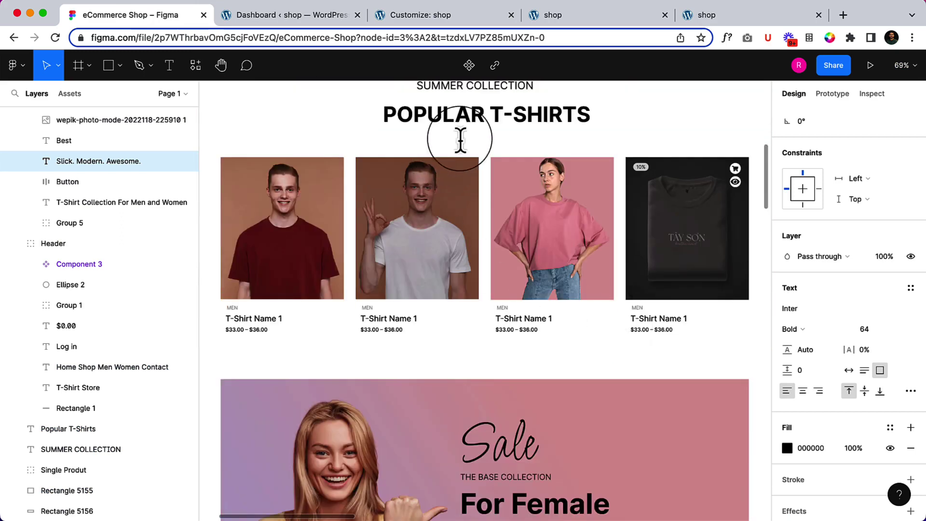
double_click(464, 116)
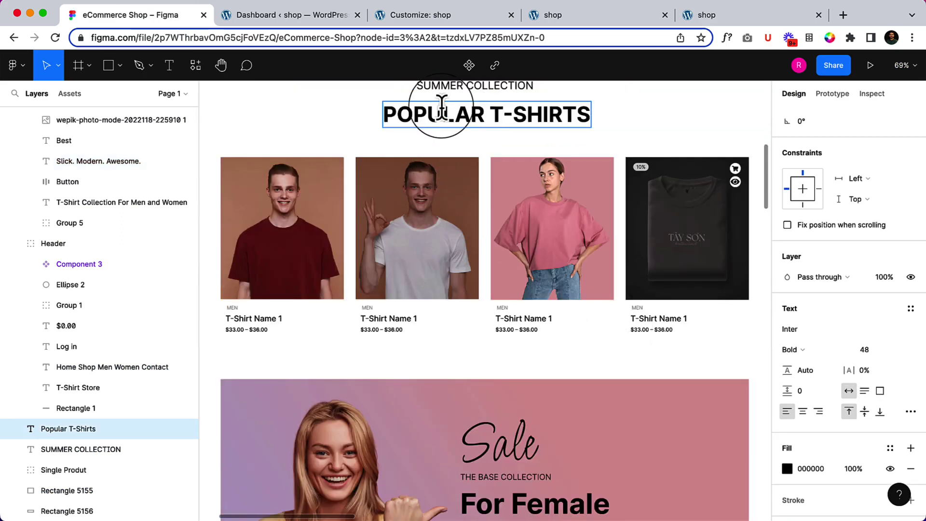
left_click(381, 14)
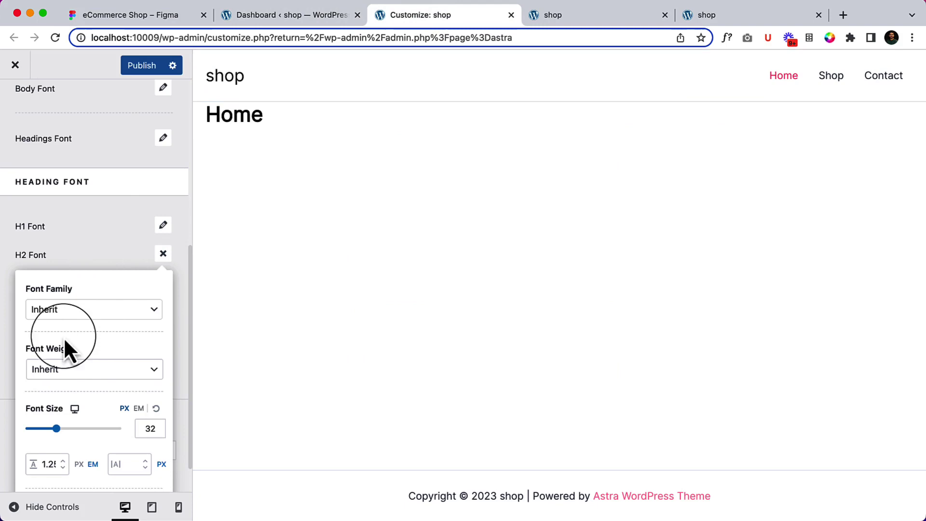
- Set H2 headings to Bold 700 weight and 48 px font size, verified against Figma
left_click(102, 368)
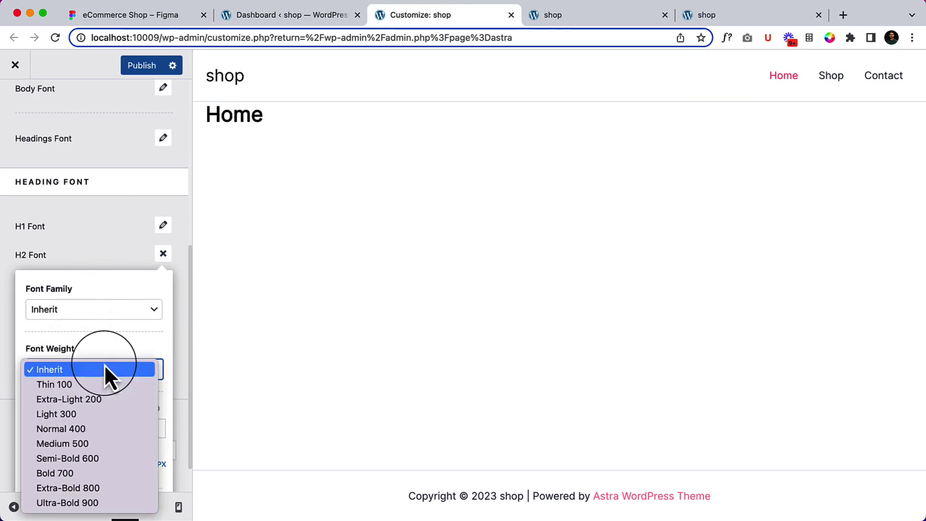
left_click(113, 472)
scroll(126, 432, "down", 2)
left_click(147, 386)
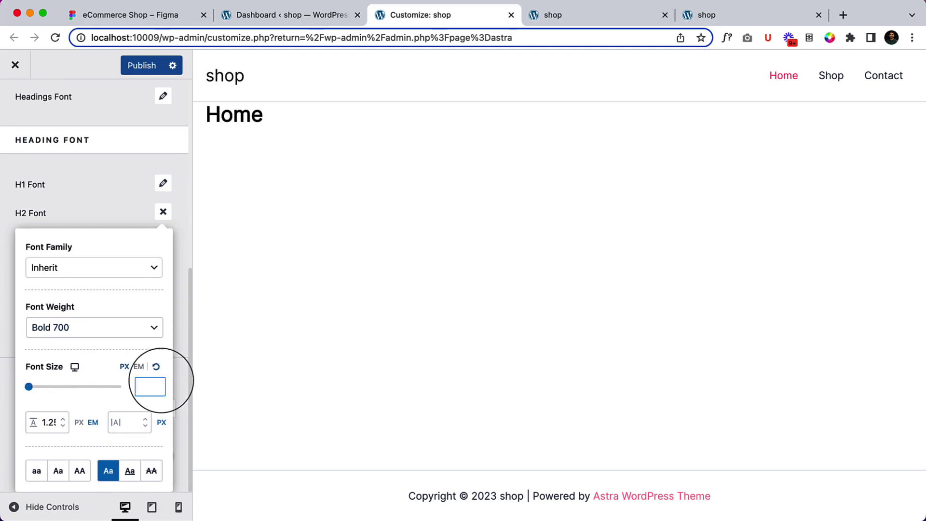
type("48")
left_click(171, 16)
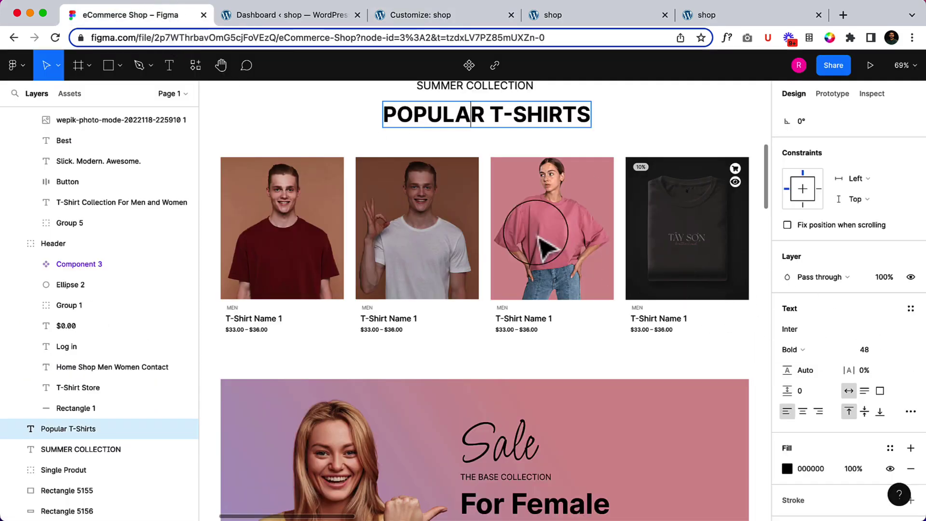
left_click(433, 22)
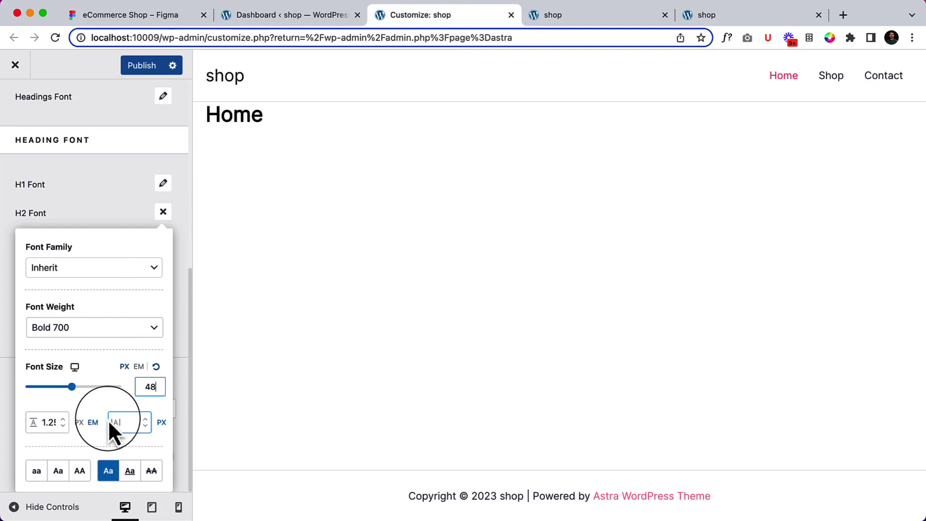
left_click(92, 399)
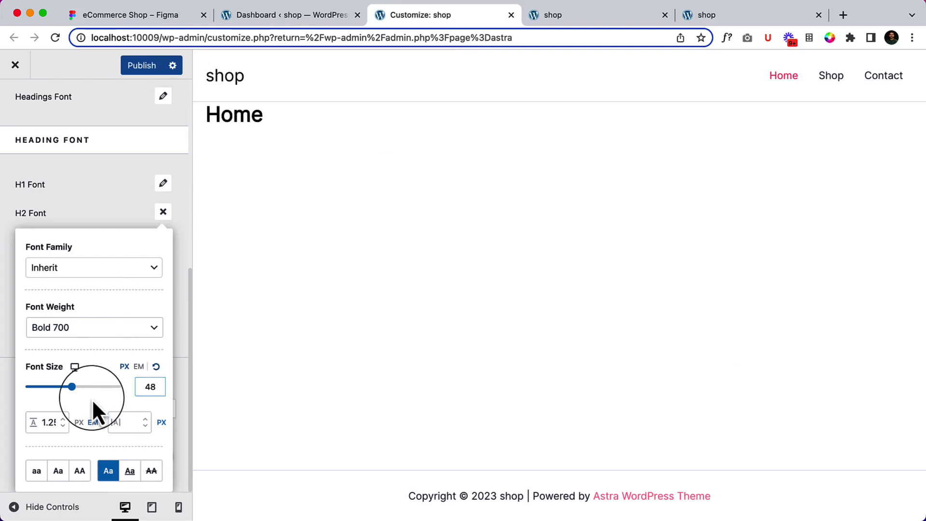
- Close the H2 font popover, return to the Global sections, and publish the typography changes
left_click(167, 208)
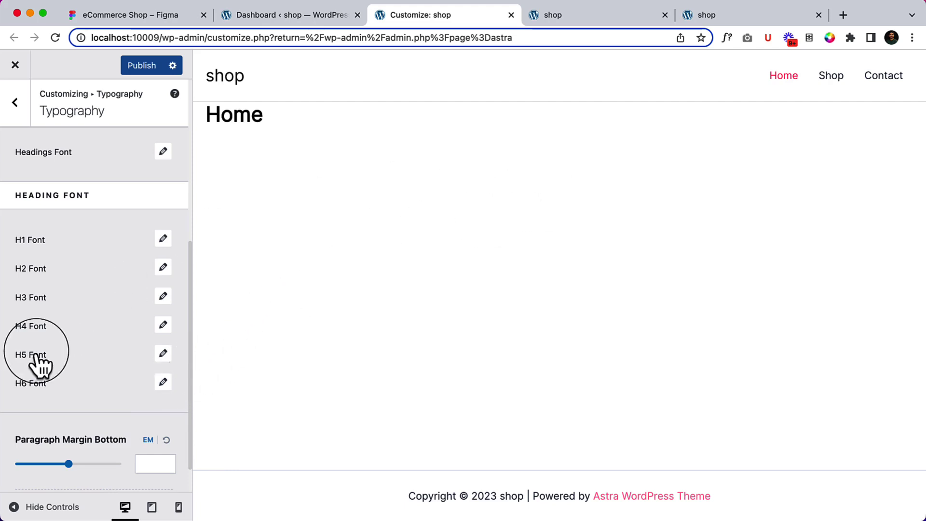
scroll(68, 352, "down", 1)
scroll(68, 347, "up", 5)
scroll(69, 341, "up", 2)
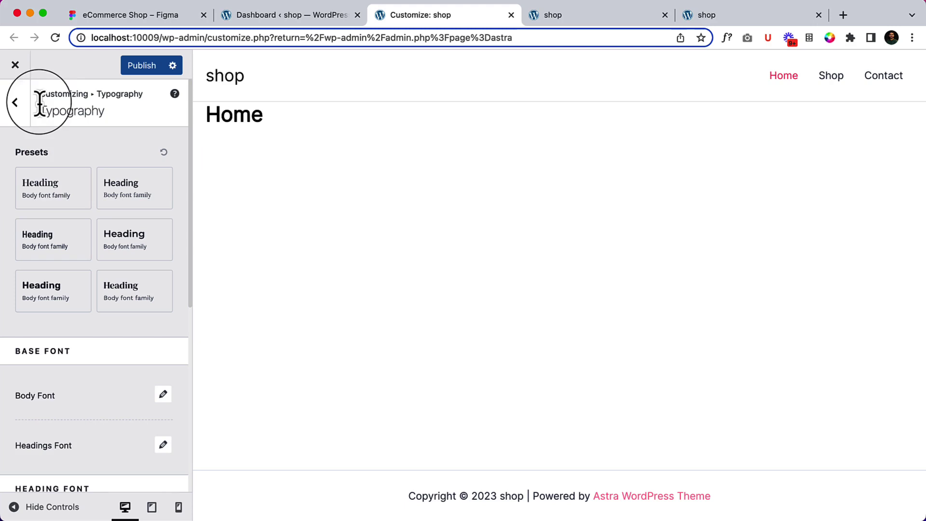
left_click(14, 102)
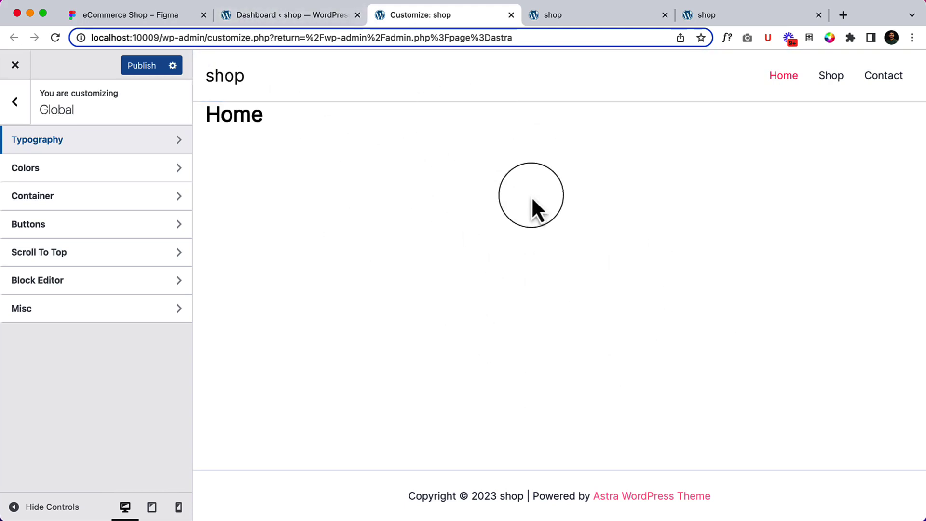
left_click(138, 66)
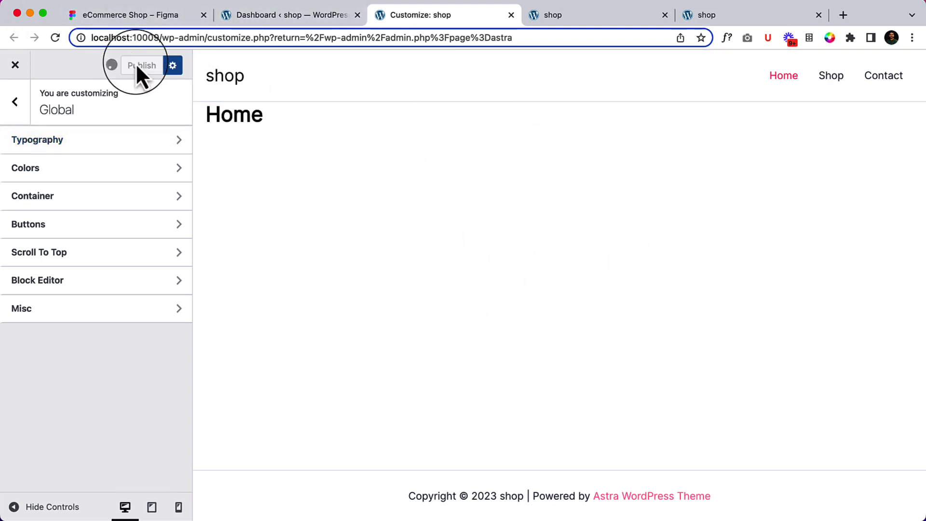
left_click(146, 17)
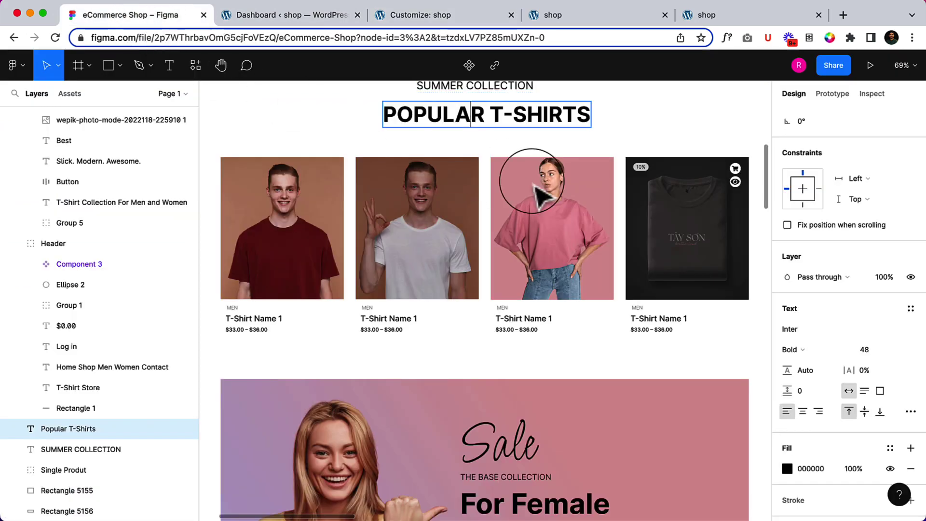
key("Escape")
scroll(540, 205, "down", 3)
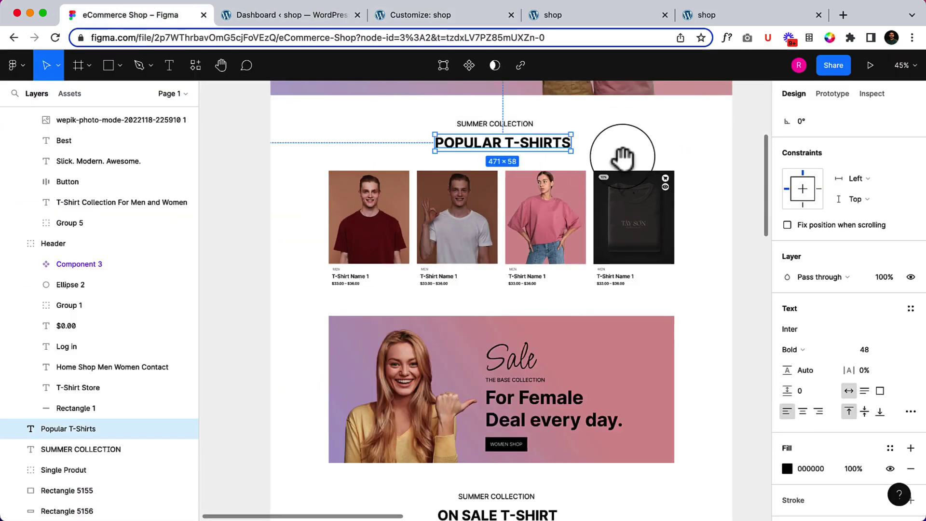
scroll(622, 157, "up", 5)
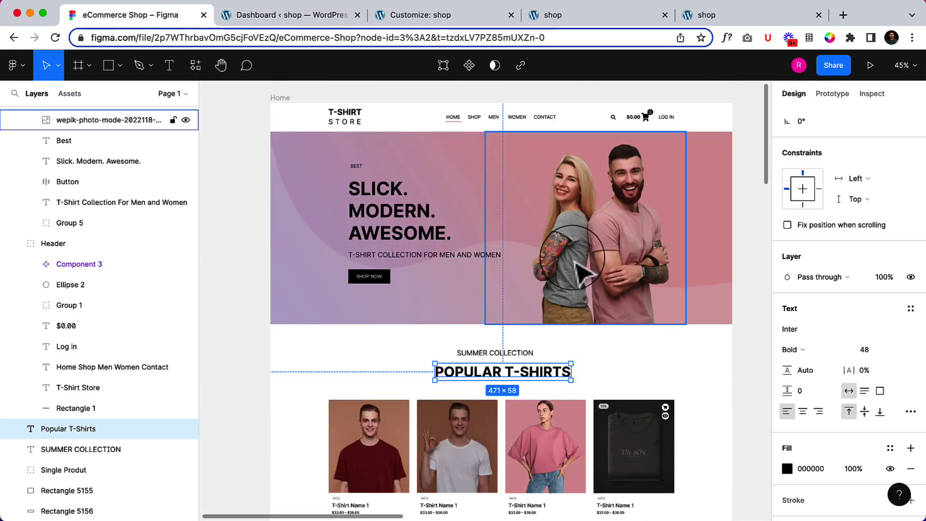
scroll(577, 169, "up", 2)
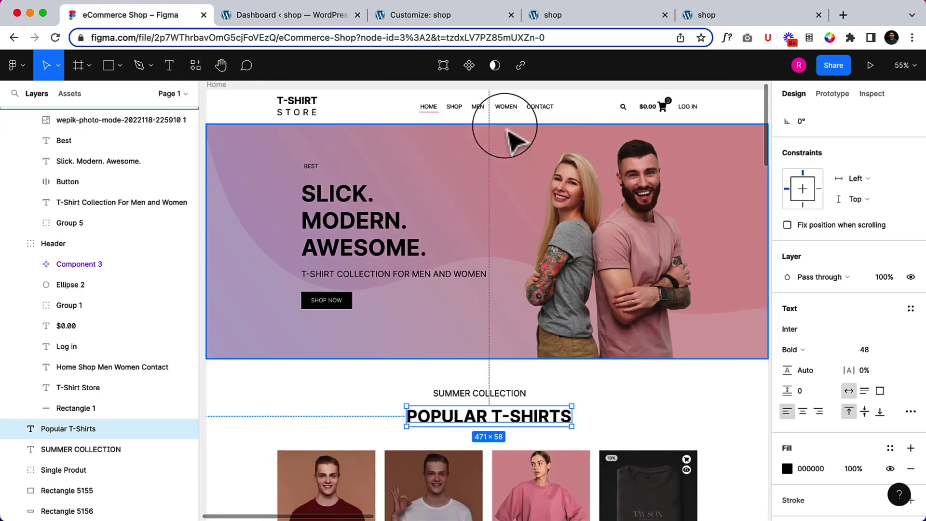
scroll(587, 173, "right", 1)
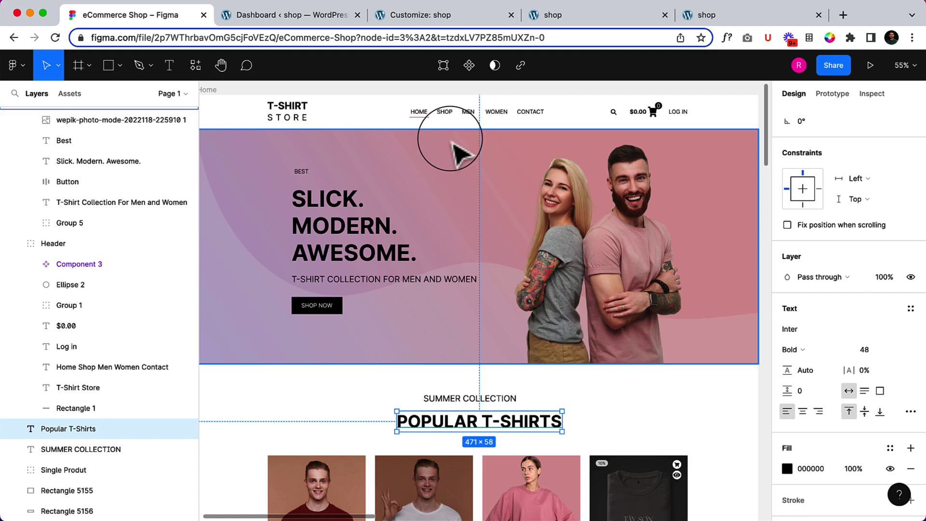
scroll(456, 155, "down", 20)
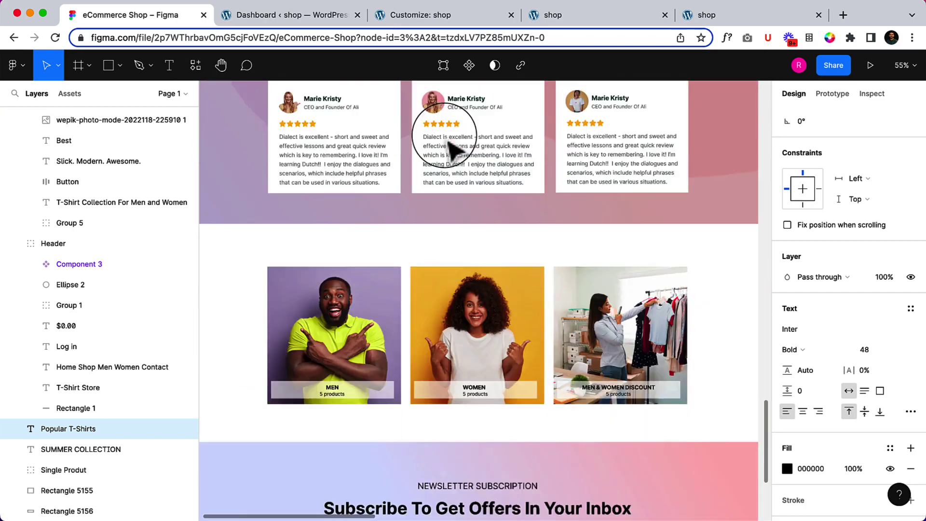
scroll(502, 184, "down", 10)
scroll(555, 221, "up", 6)
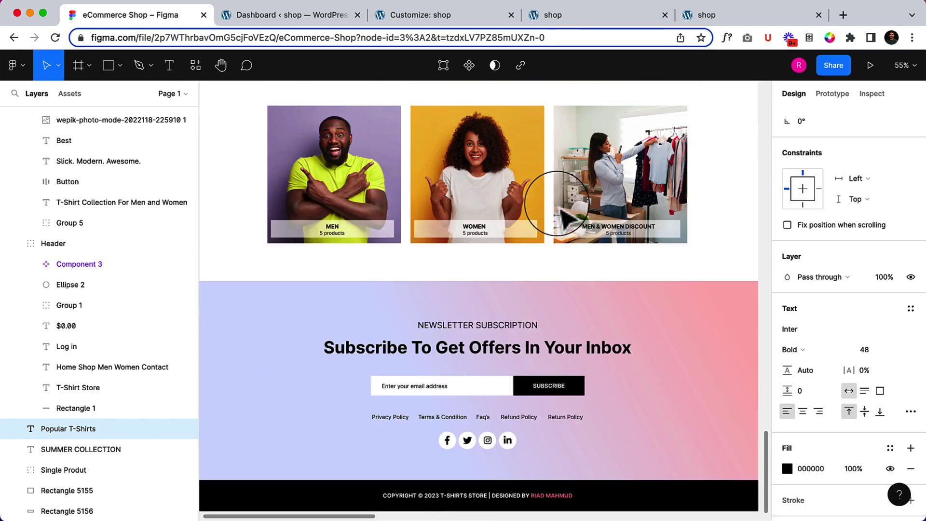
scroll(561, 212, "up", 20)
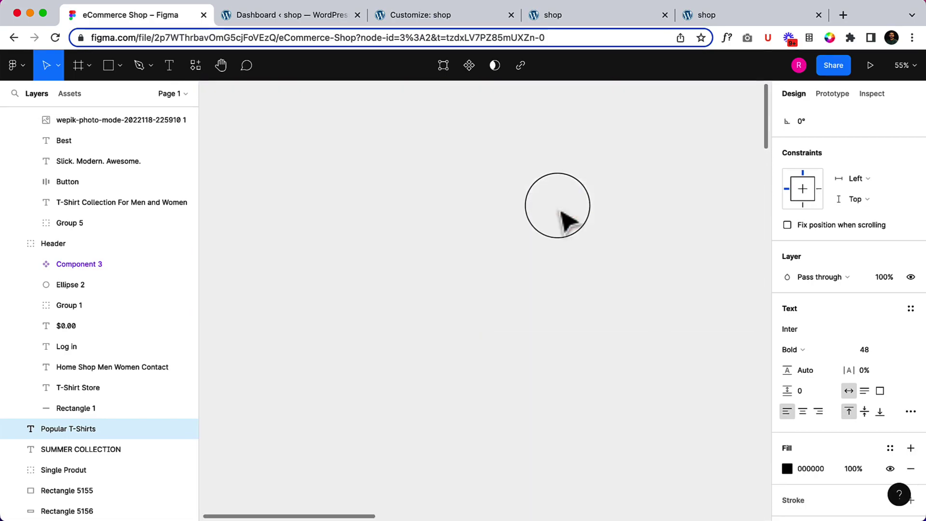